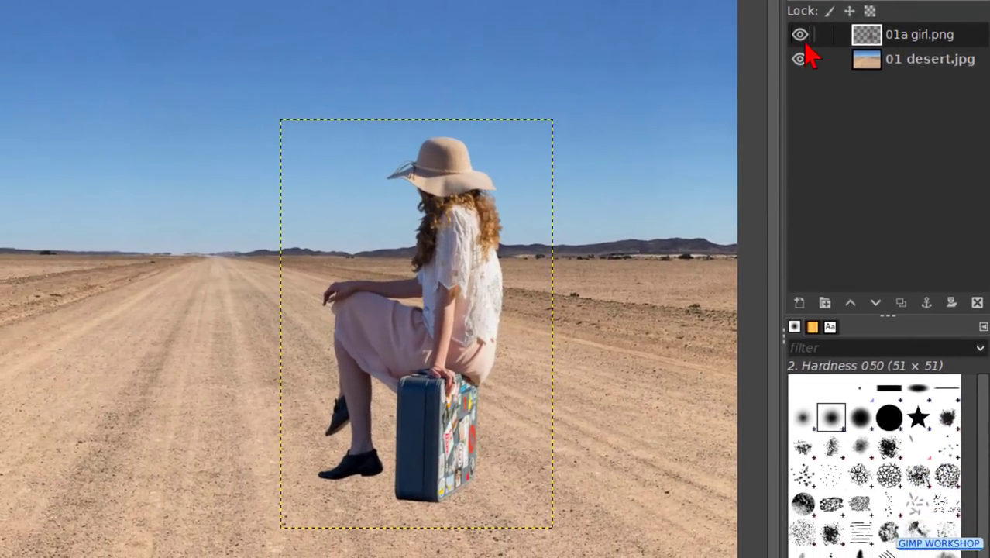
- Toggle the woman and desert layers off and back on to check each one
click(800, 35)
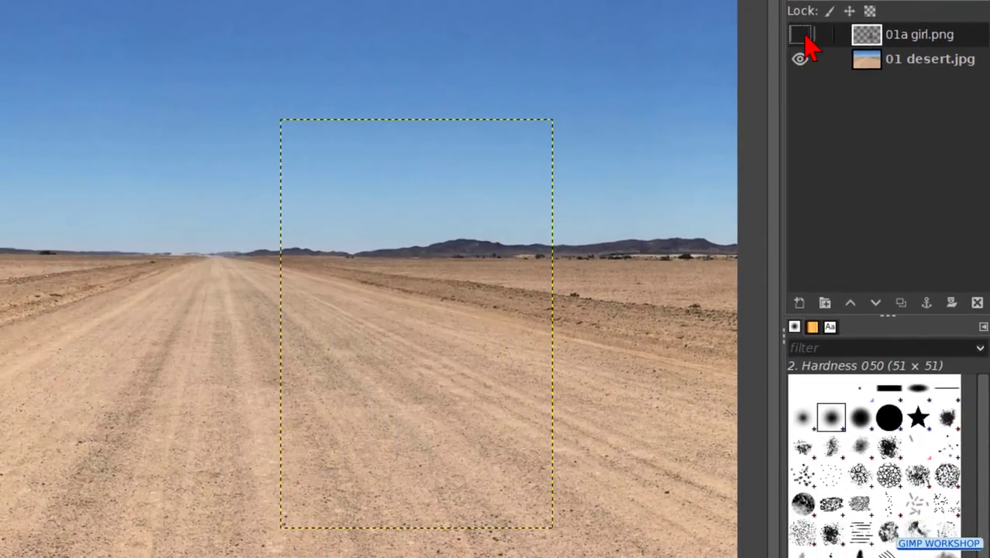
click(800, 35)
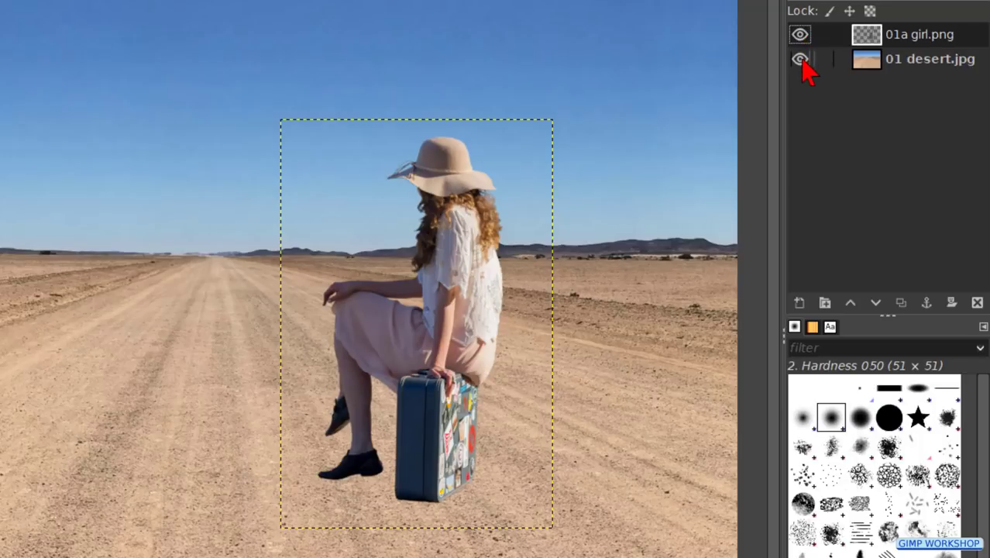
click(800, 59)
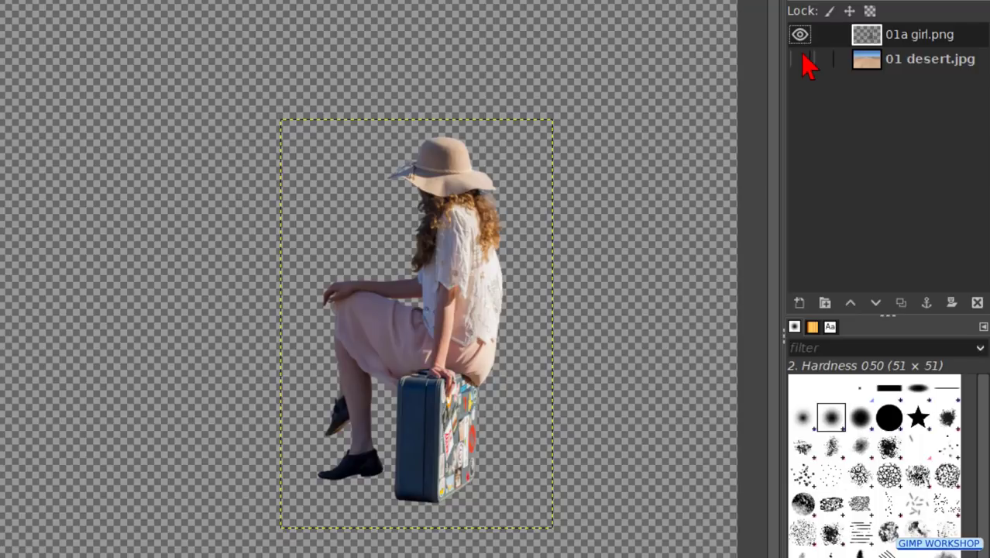
click(803, 56)
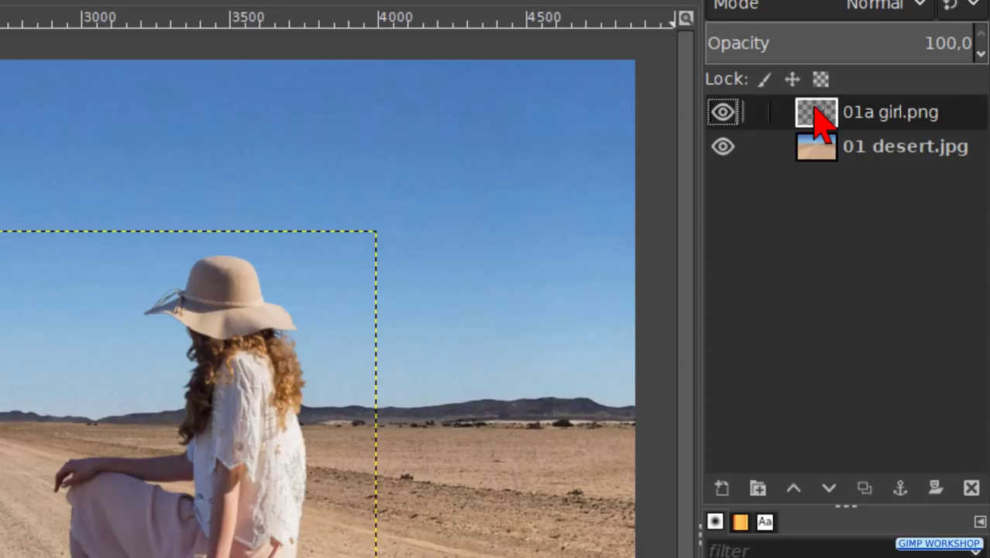
- Duplicate the woman's layer and rename the copy 'shadow'
click(864, 488)
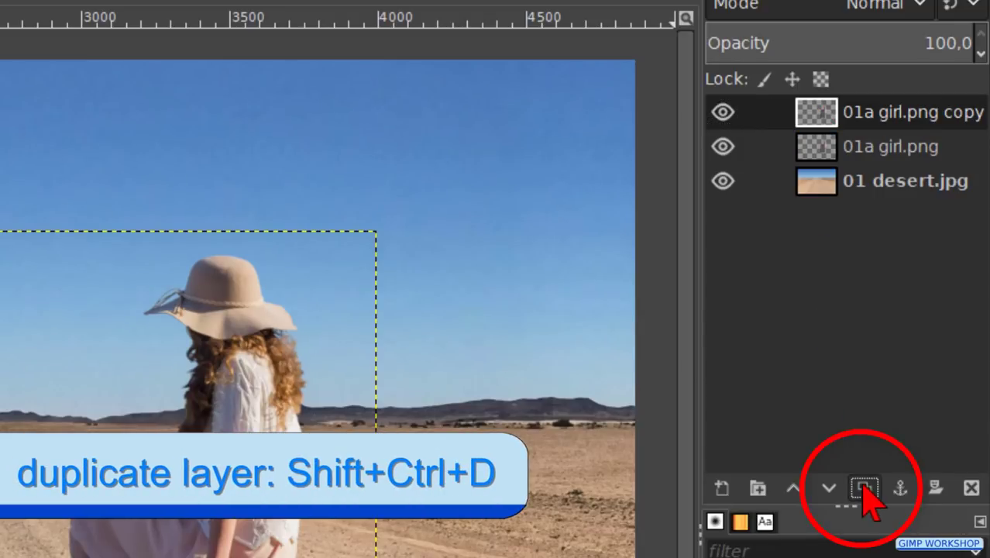
click(869, 116)
double_click(869, 116)
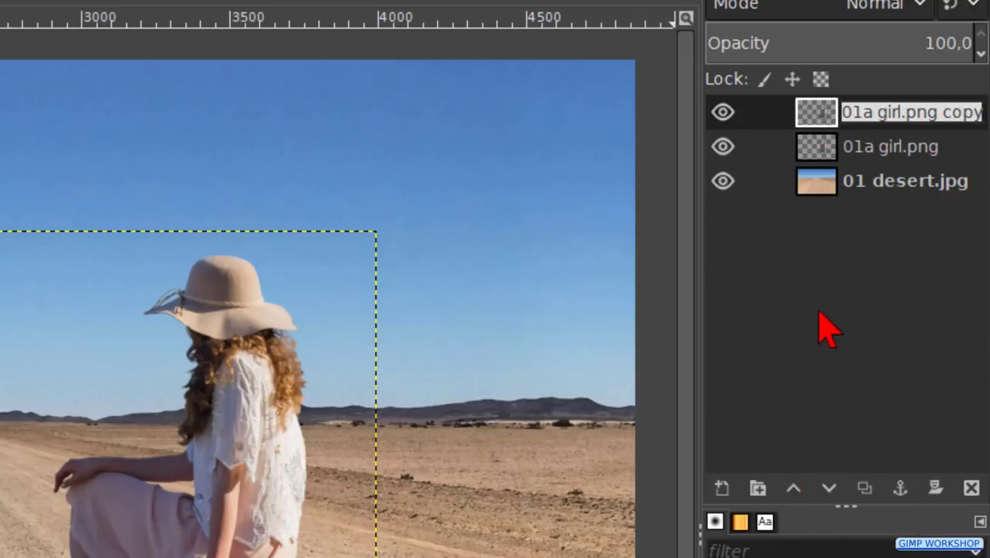
text(shadow)
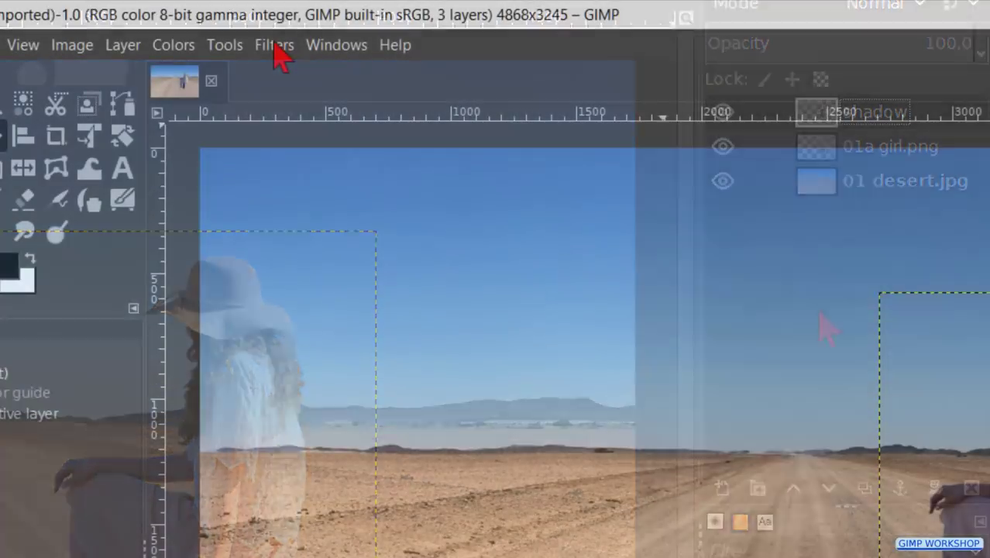
- Apply Long Shadow with angle 0, length 0 and Shadow only composition to the copy
click(274, 44)
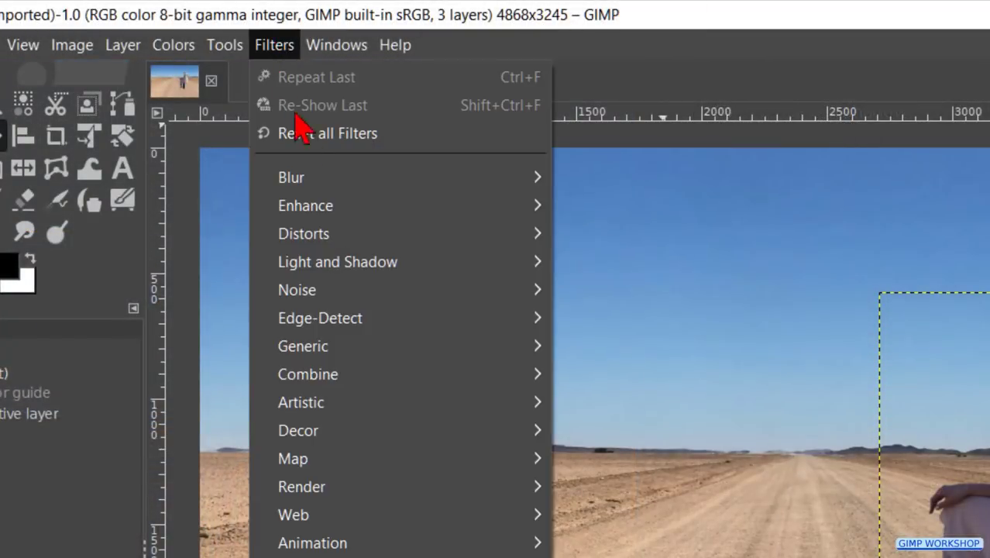
mouse_move(510, 265)
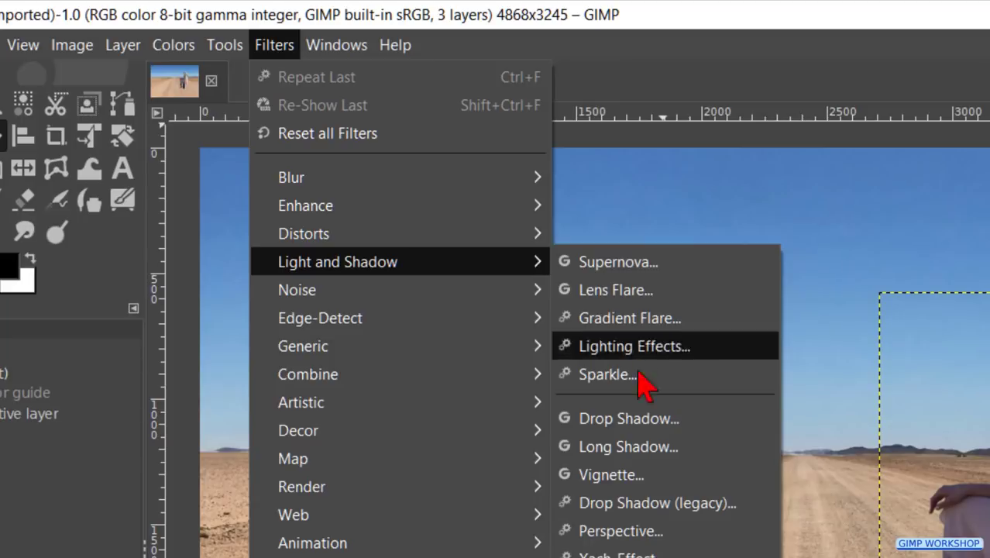
click(643, 446)
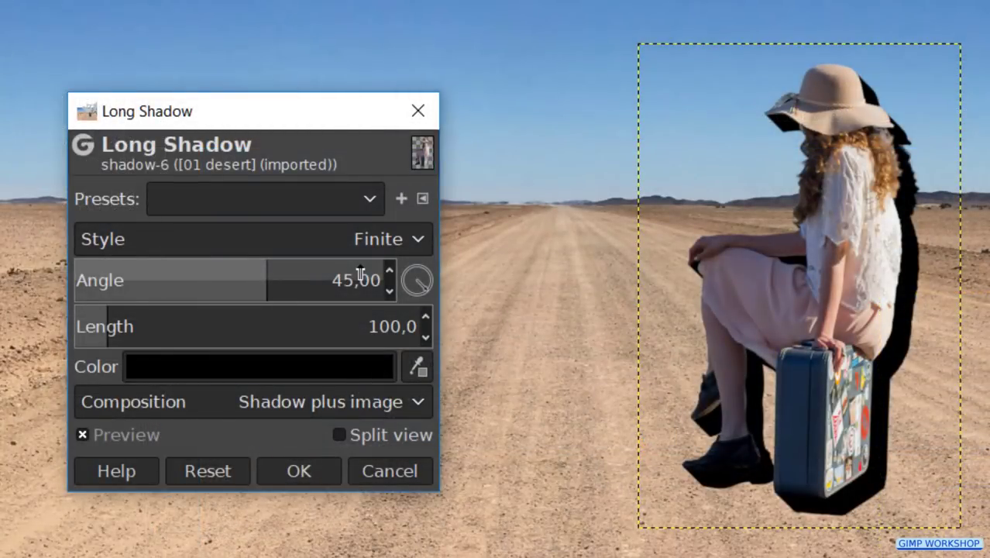
click(360, 275)
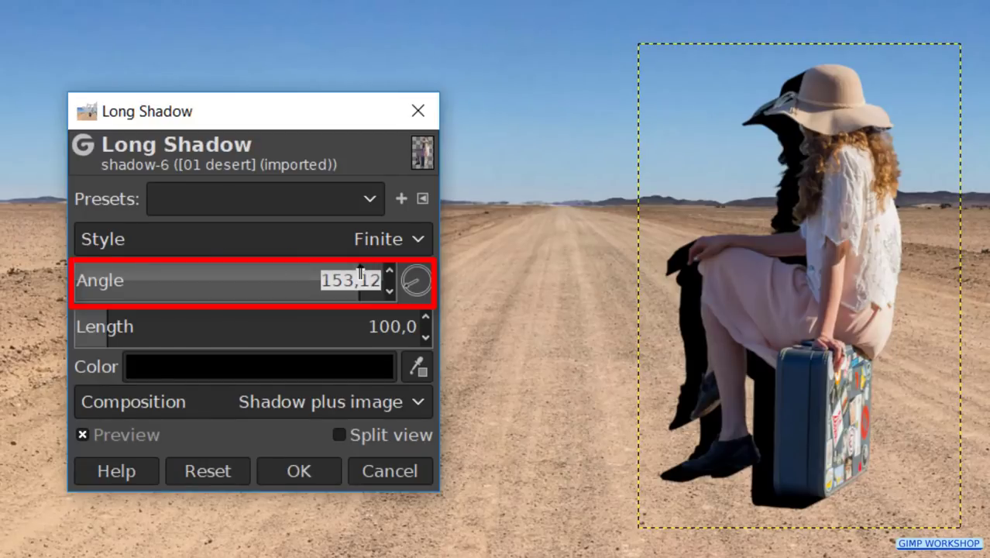
text(0)
key(Return)
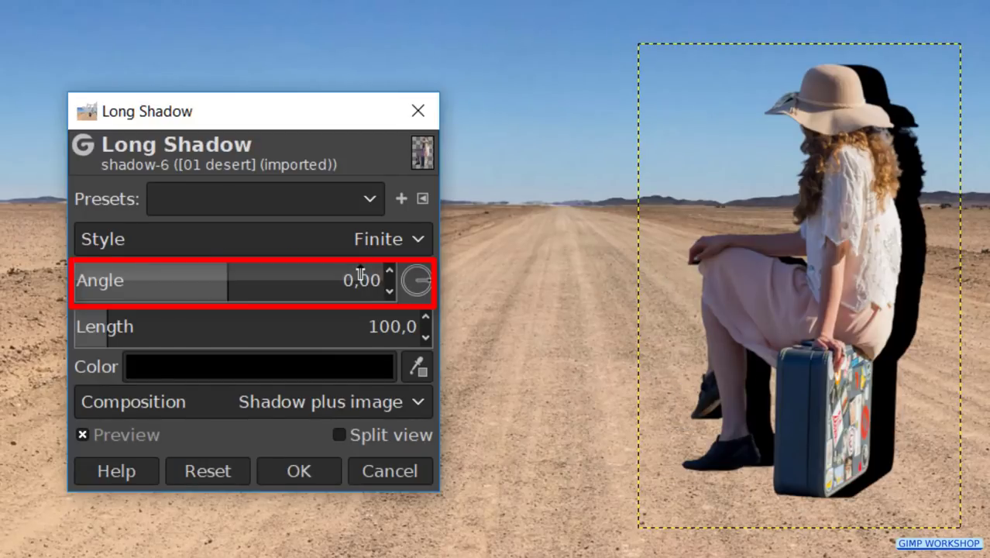
click(395, 327)
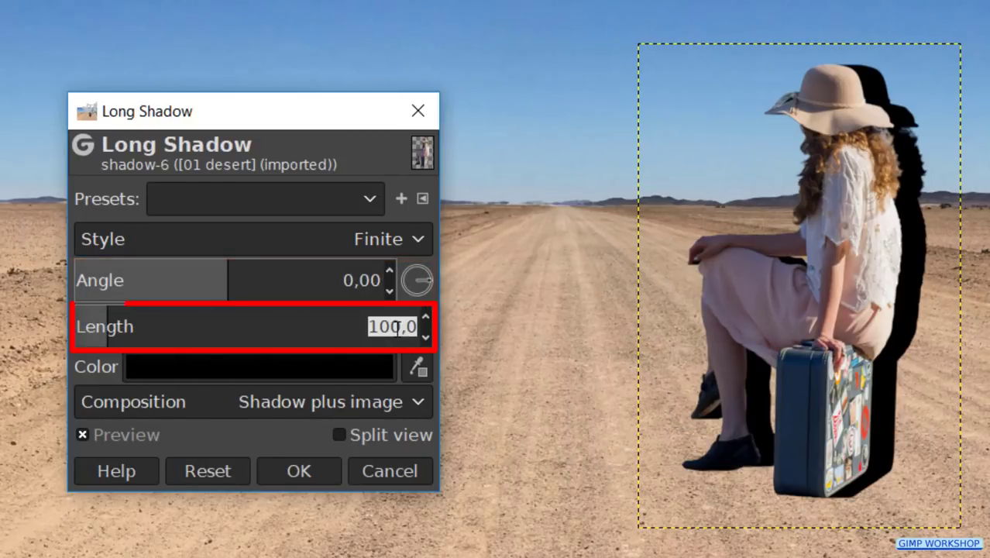
text(0)
key(Return)
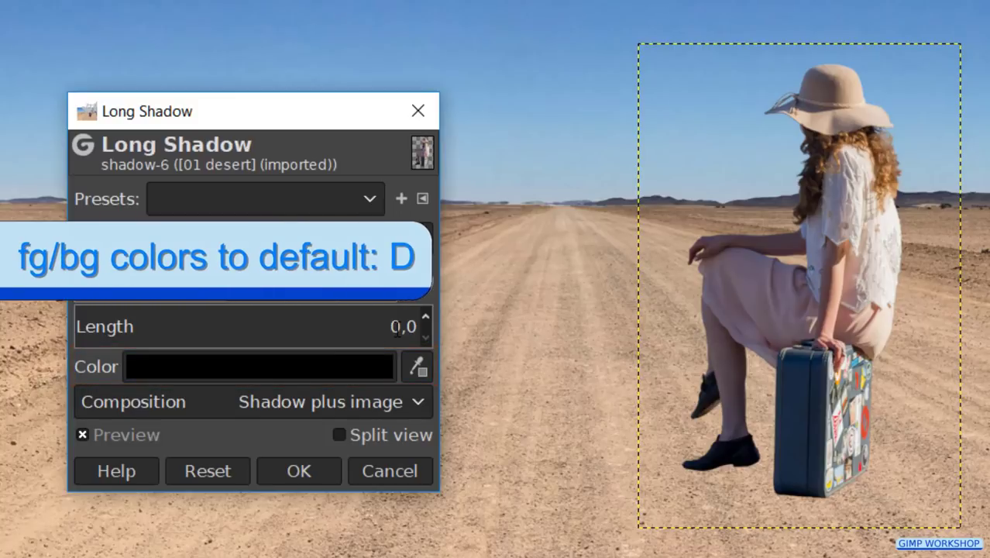
click(354, 402)
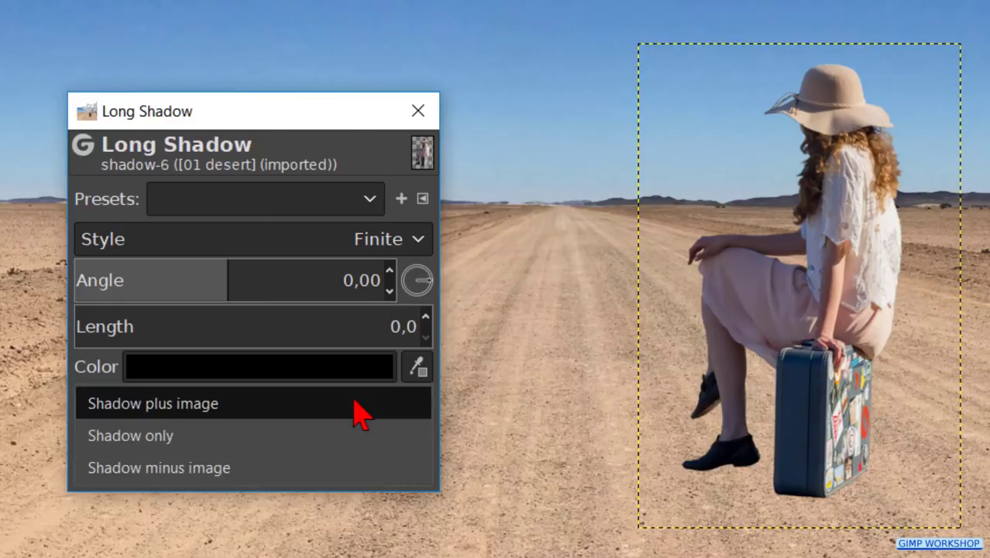
click(302, 435)
click(297, 470)
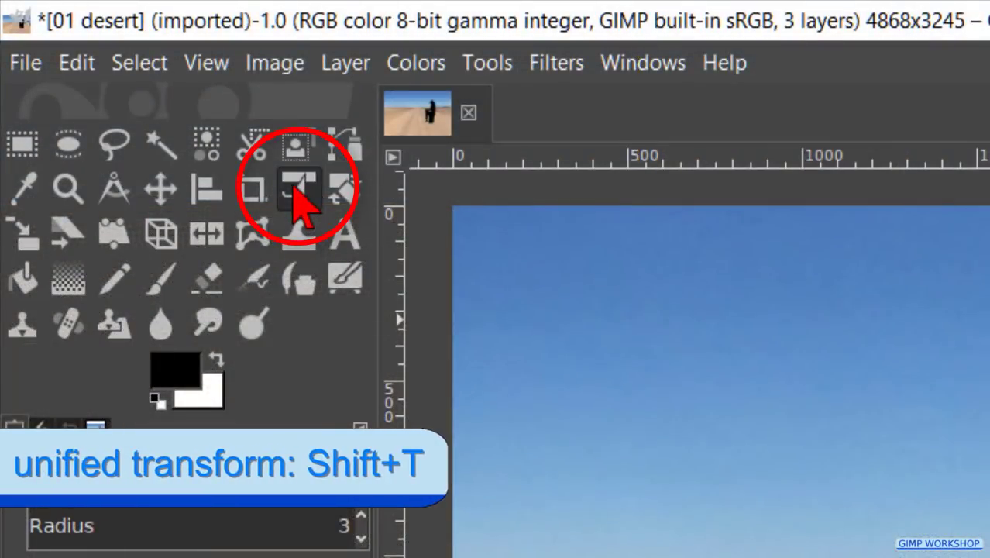
- Start a Unified Transform on the silhouette and detach its matrix dialog into its own window
click(294, 179)
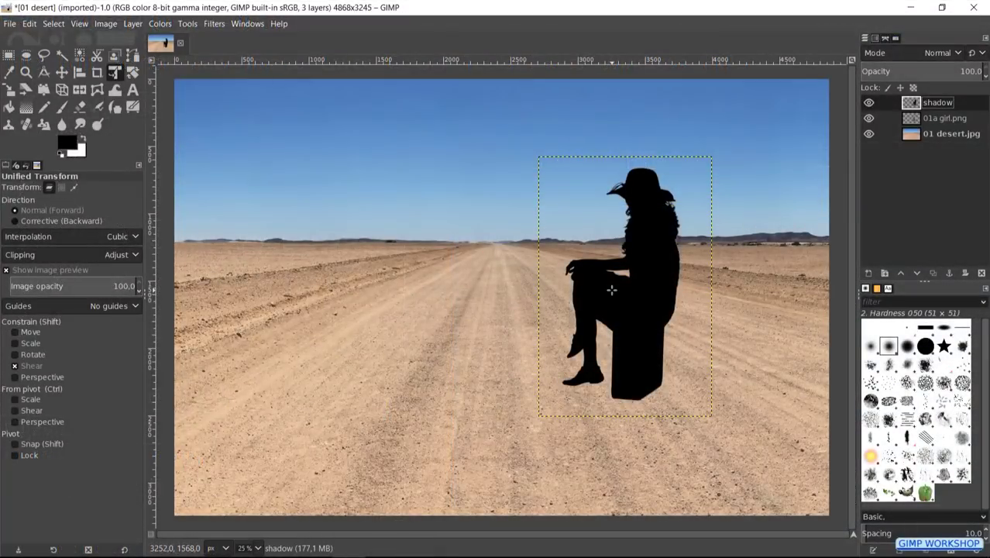
click(611, 289)
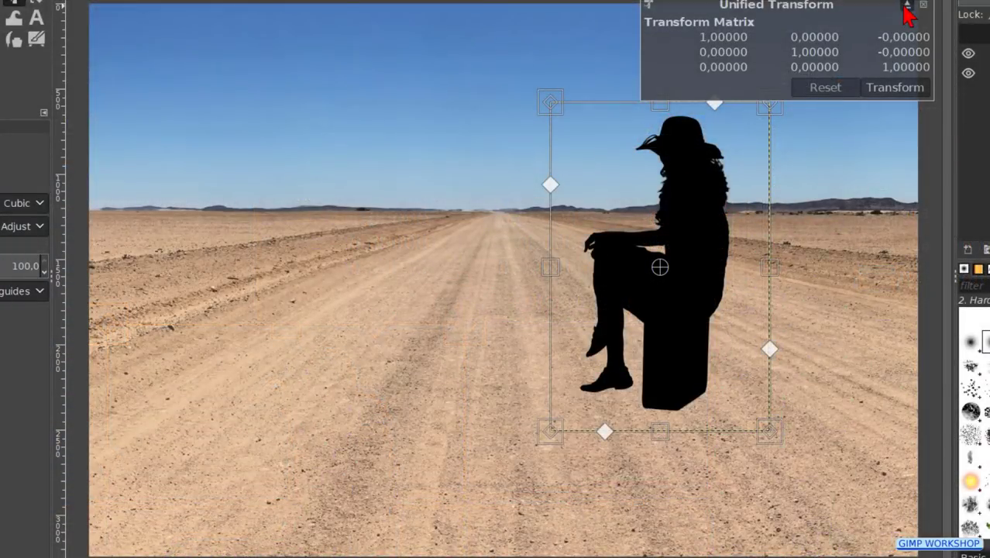
click(907, 7)
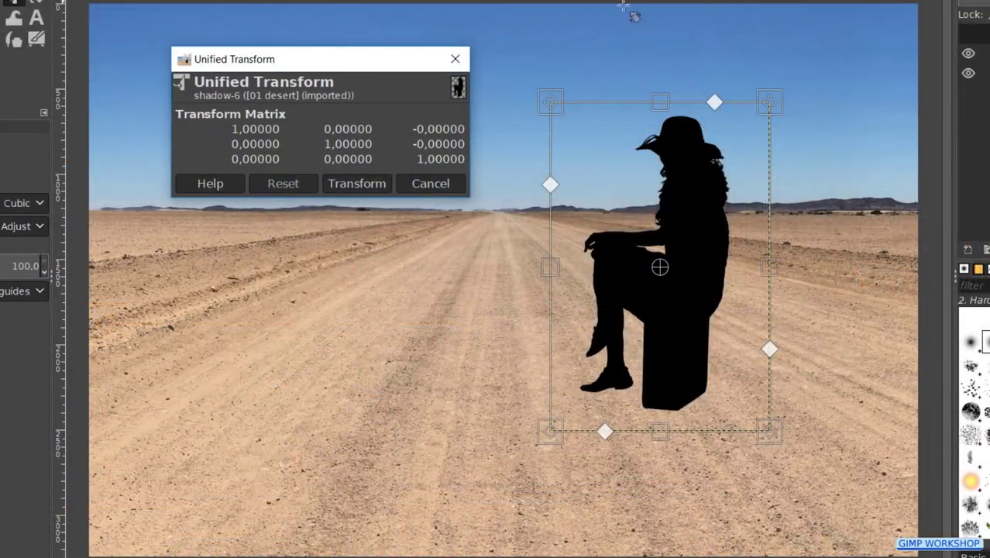
- Flip the silhouette down and skew it flat across the sand toward the left
mouse_move(376, 65)
mouse_down()
mouse_move(353, 362)
mouse_move(390, 67)
mouse_up()
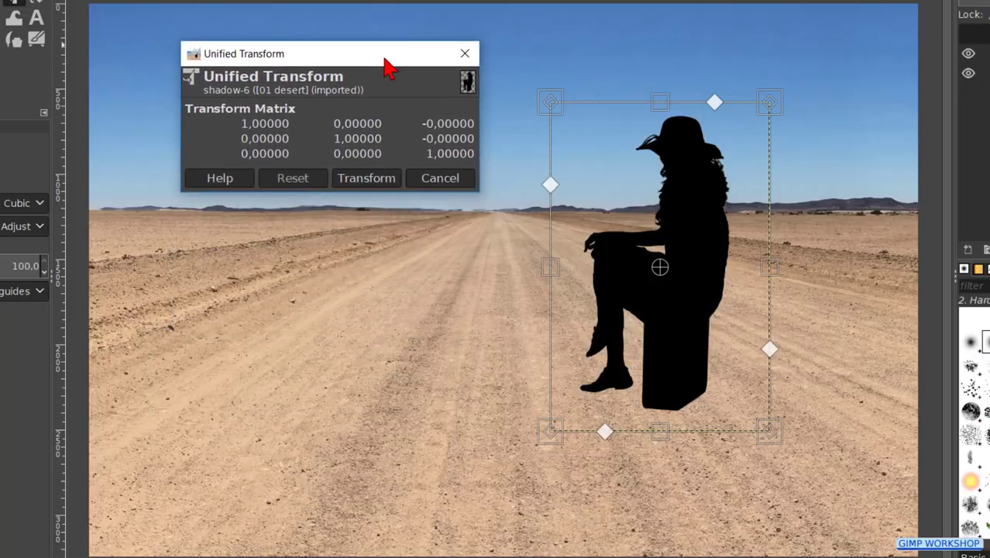
drag(654, 103, 357, 544)
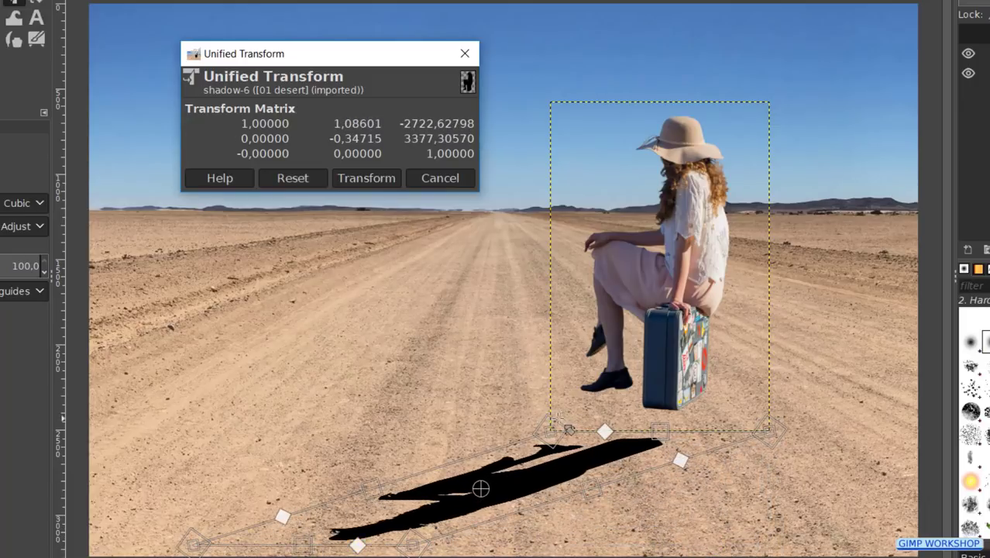
drag(551, 426, 568, 408)
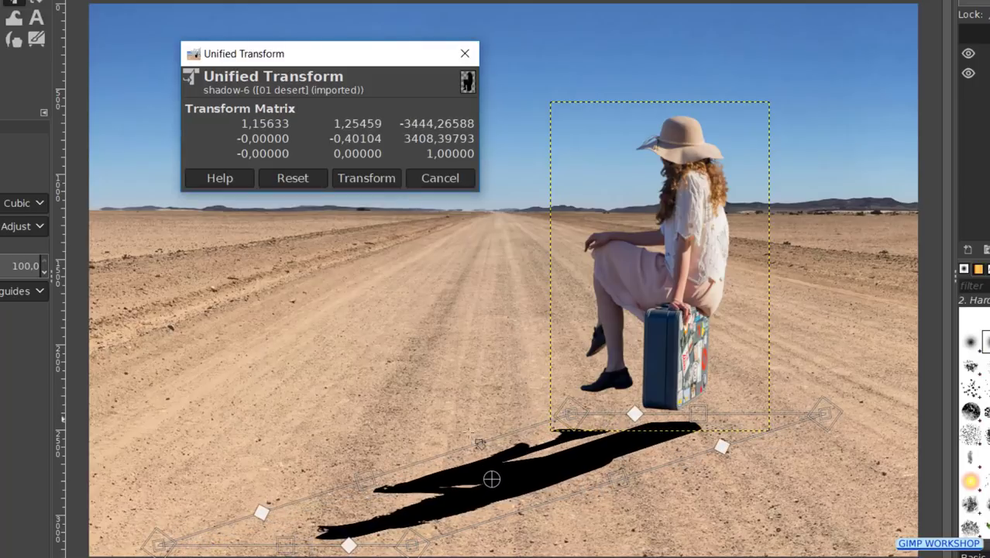
drag(364, 477, 310, 421)
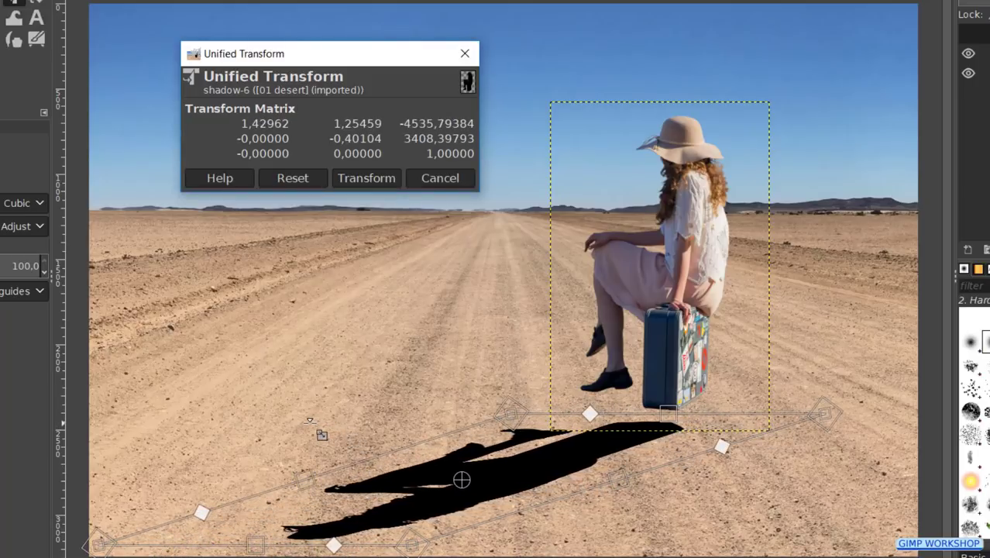
drag(491, 481, 451, 461)
drag(213, 528, 184, 544)
drag(781, 448, 762, 465)
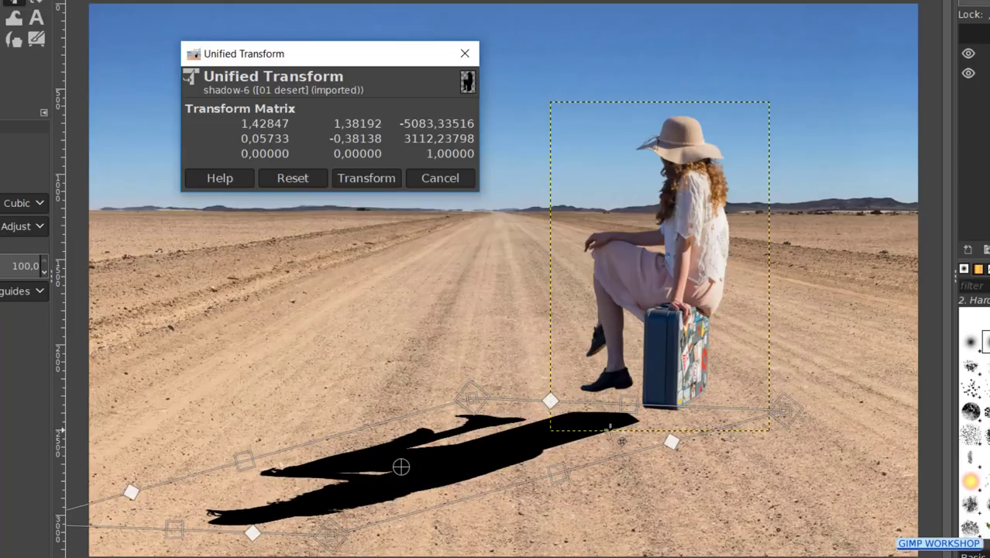
drag(544, 472, 578, 462)
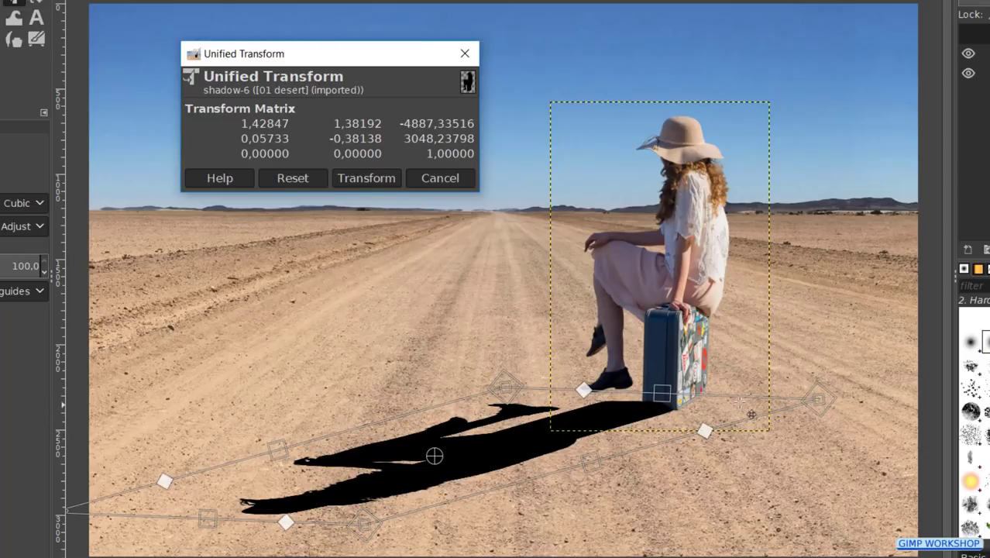
- Zoom in, align the shadow's base with the suitcase bottom, fit the view, and commit the transform
scroll(697, 400, up, 2)
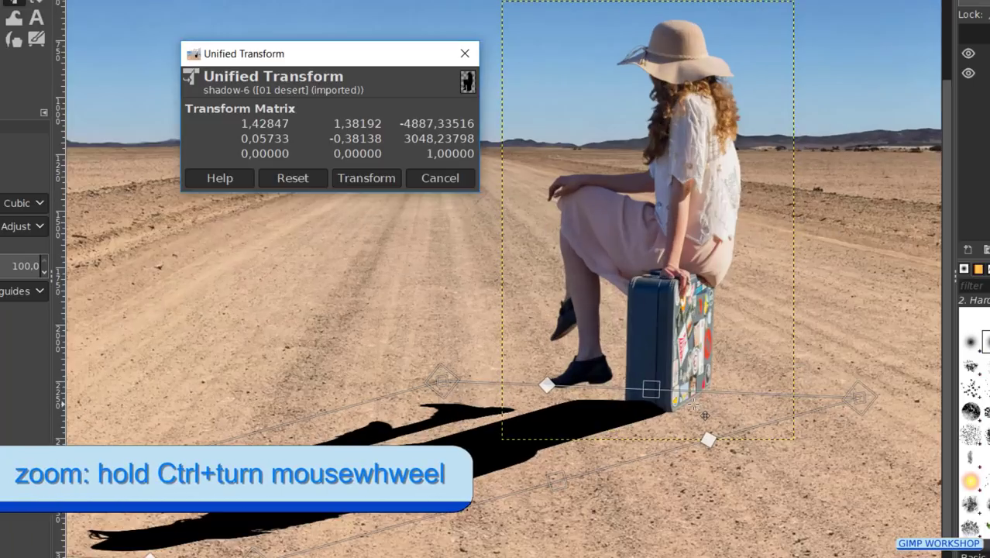
scroll(694, 405, up, 1)
scroll(694, 407, up, 1)
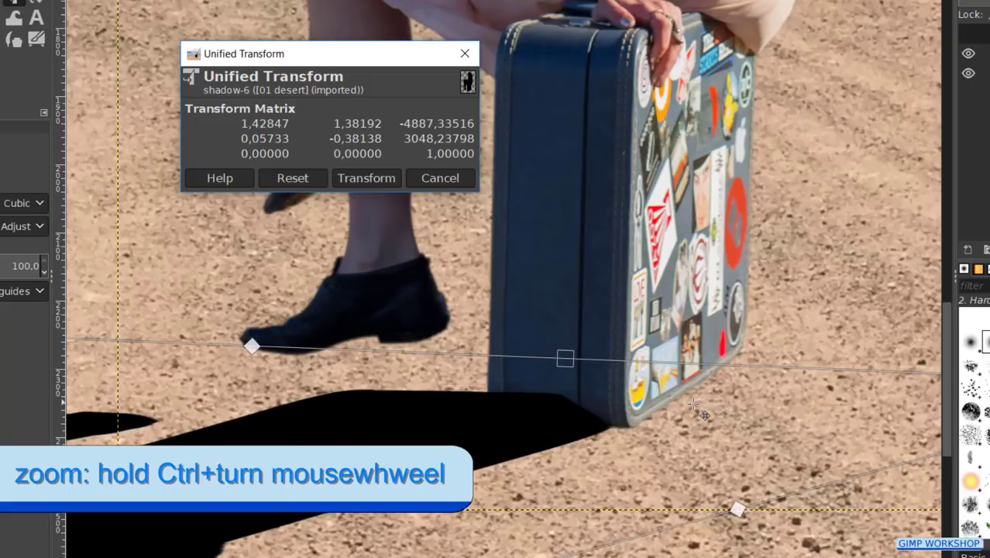
mouse_move(695, 404)
mouse_down()
mouse_move(674, 366)
mouse_move(728, 418)
mouse_move(696, 415)
mouse_move(698, 402)
mouse_move(709, 402)
mouse_up()
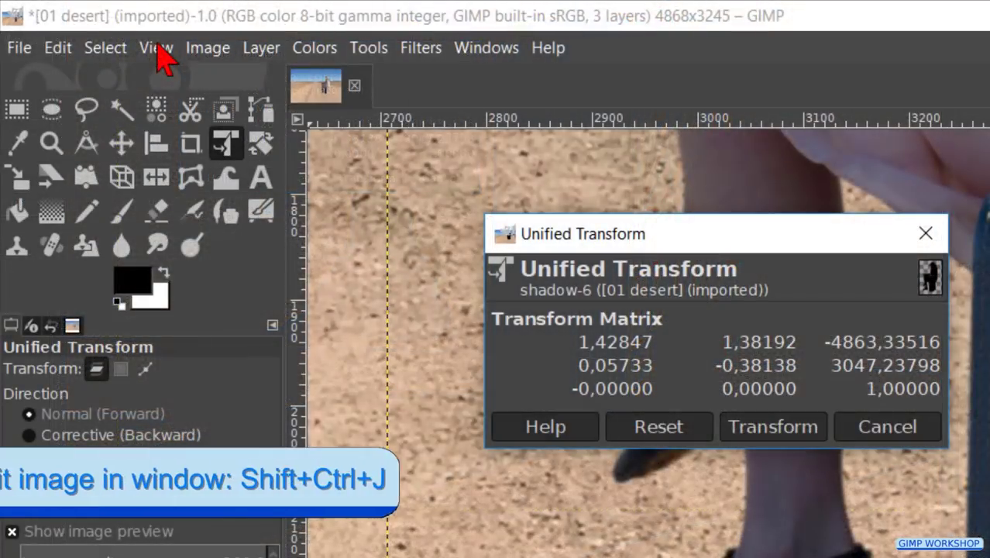
click(155, 47)
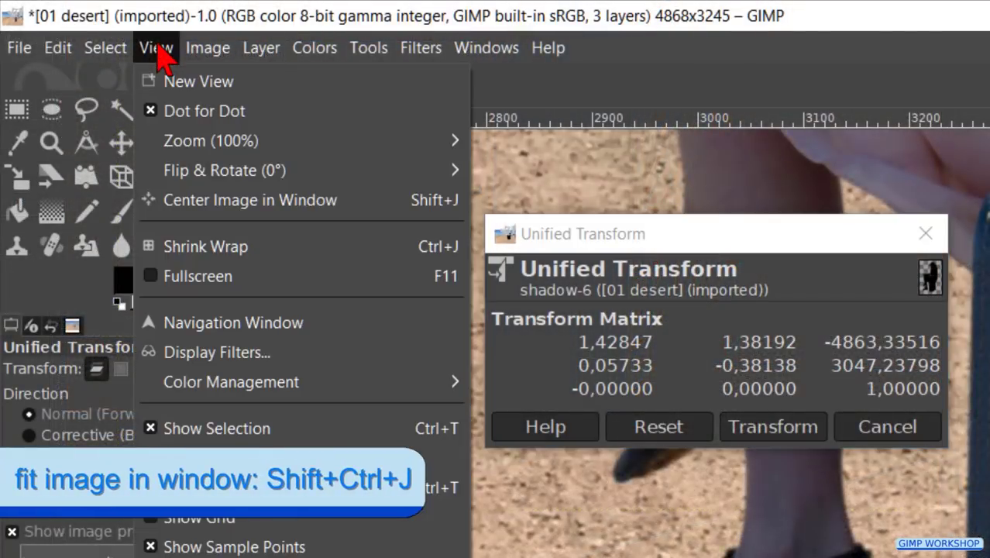
mouse_move(326, 147)
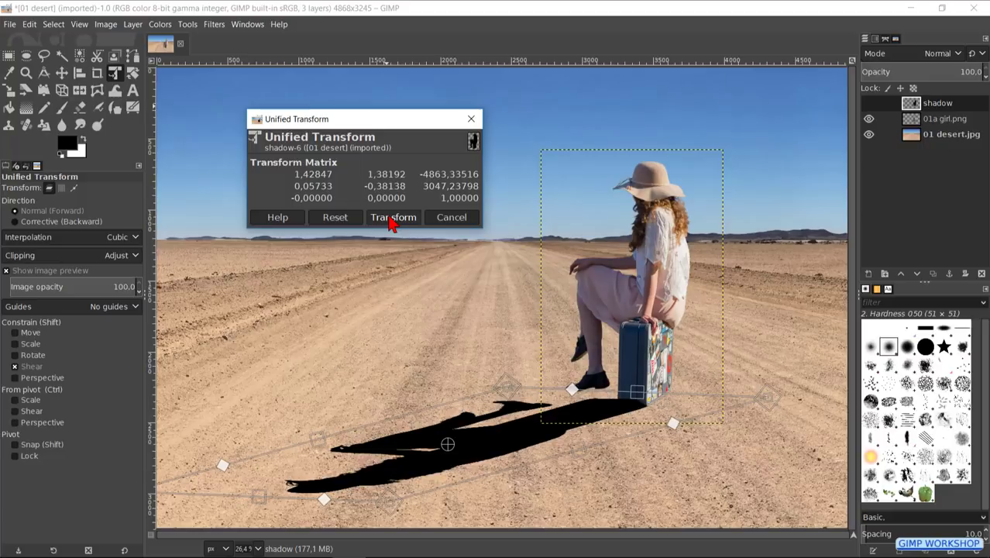
click(389, 218)
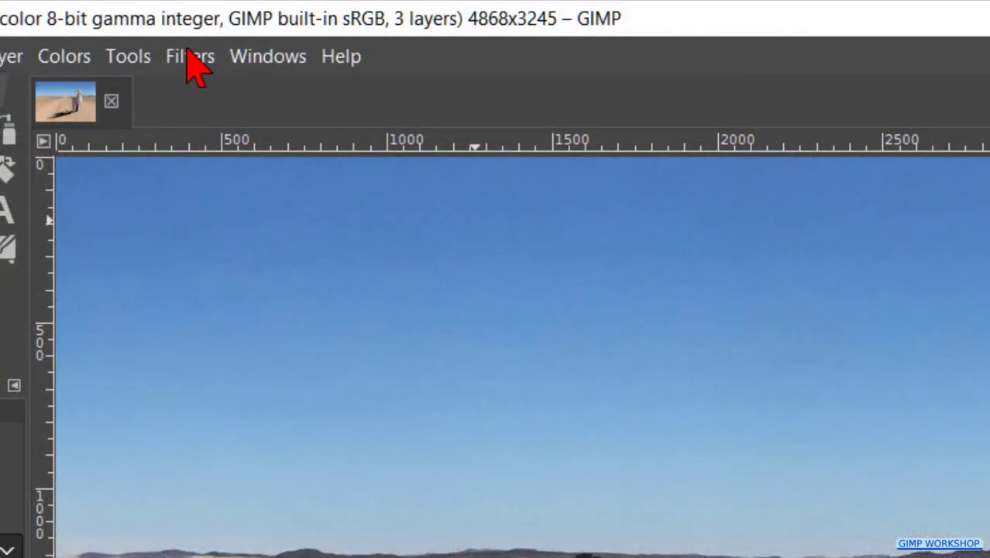
- Blur the shadow layer with Gaussian Blur size 5
click(193, 62)
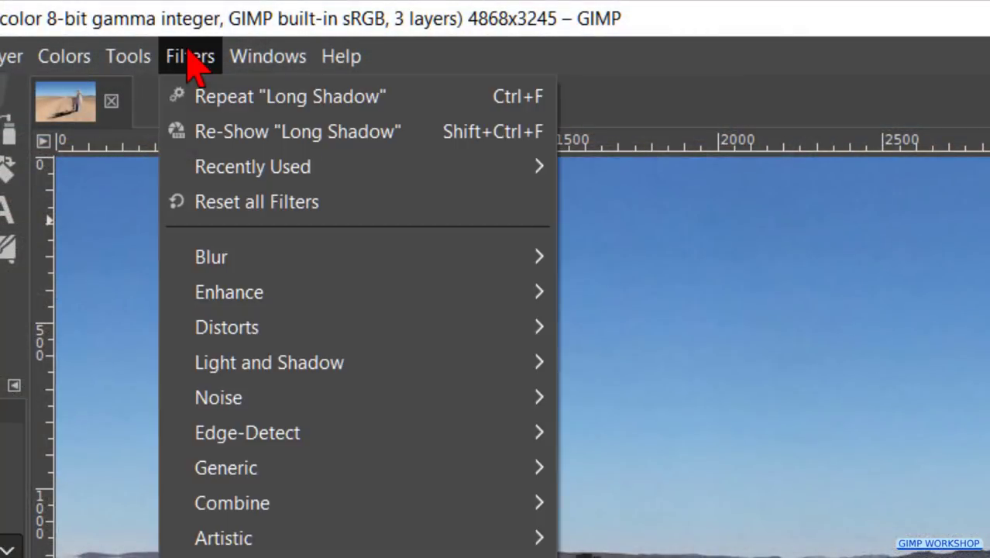
mouse_move(496, 265)
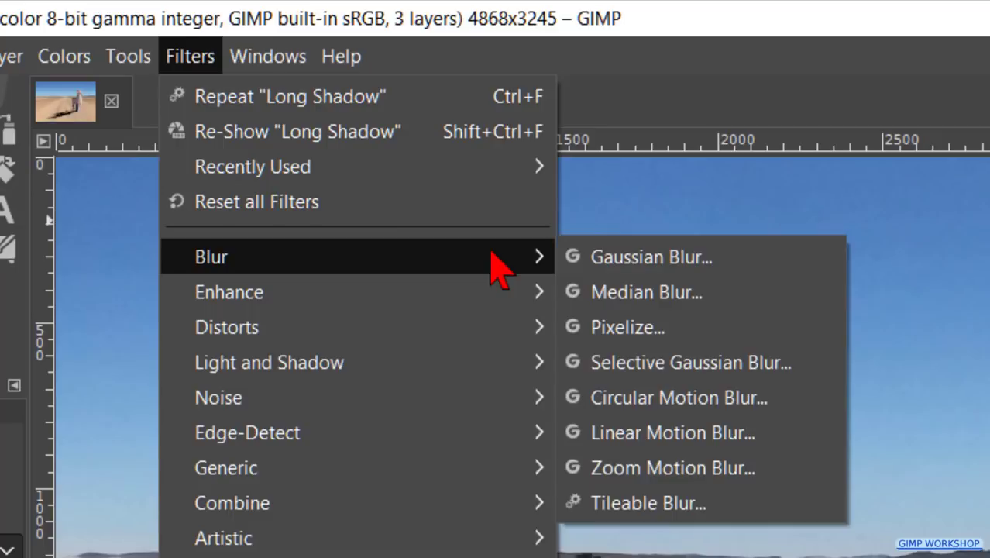
click(608, 263)
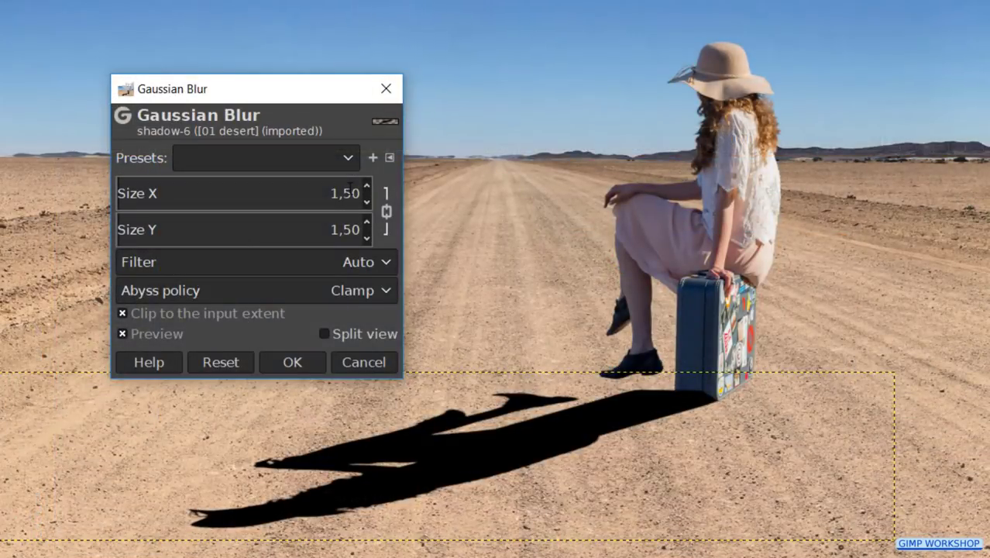
double_click(347, 193)
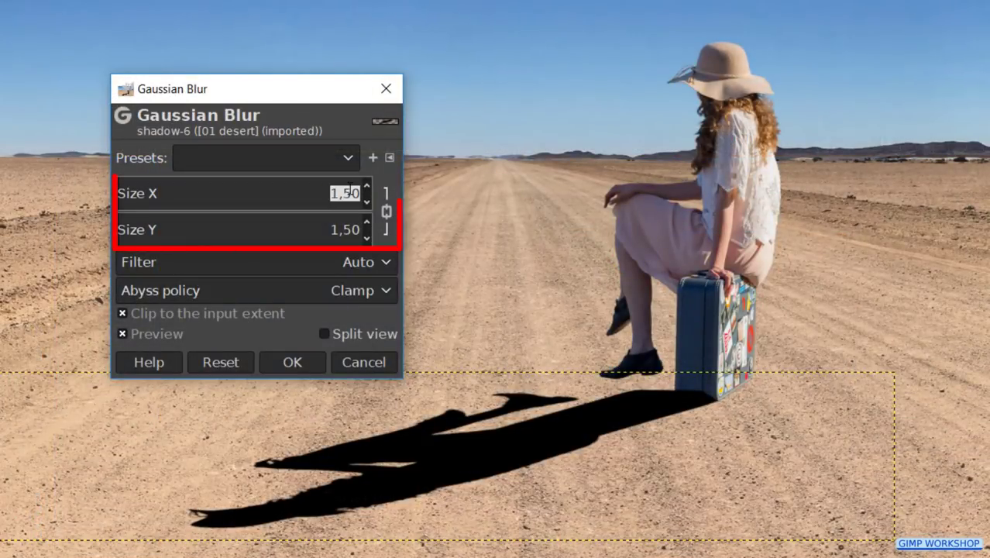
text(5)
key(Return)
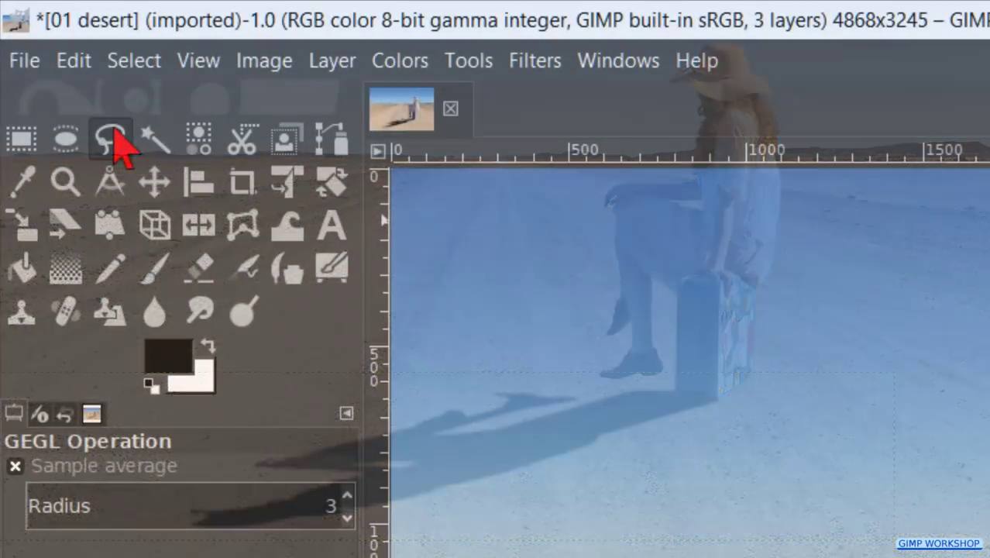
- Lasso the thin, pointed hat-brim part of the shadow with Free Select
click(113, 136)
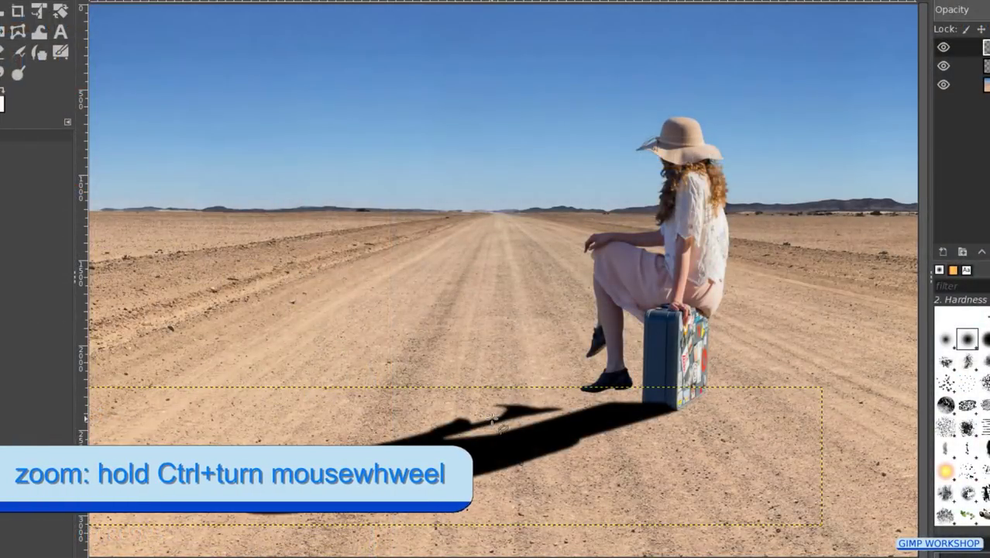
ctrl+scroll(494, 418, up, 3)
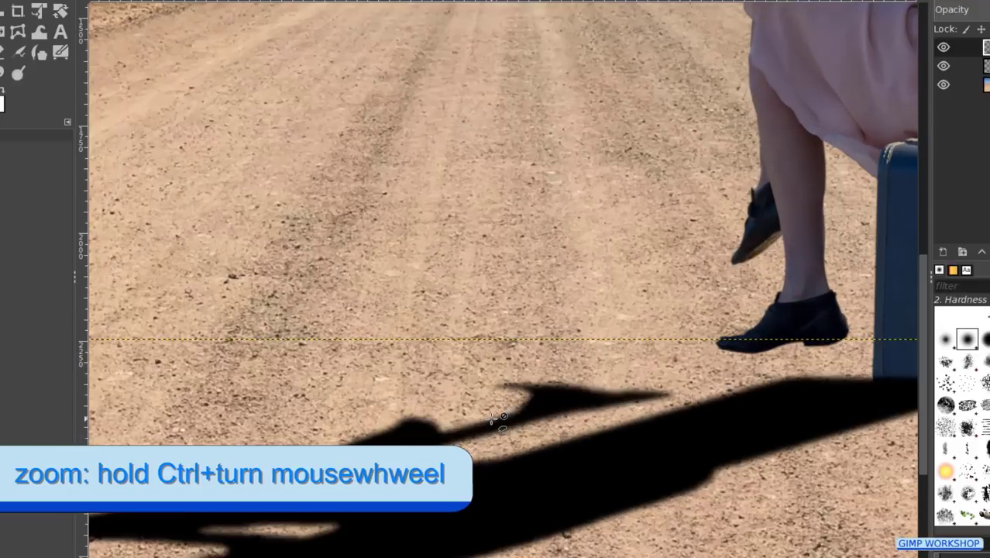
ctrl+scroll(474, 463, up, 1)
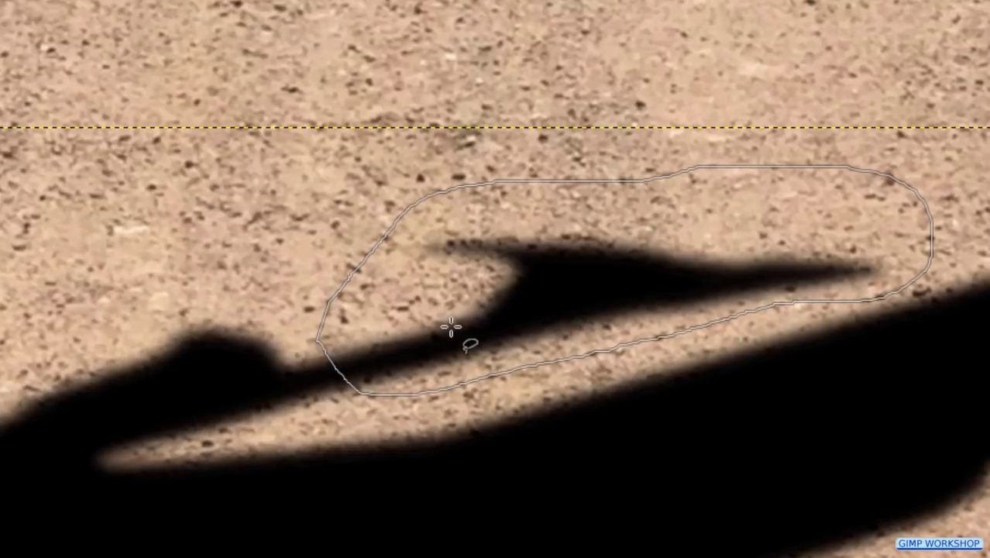
key(Return)
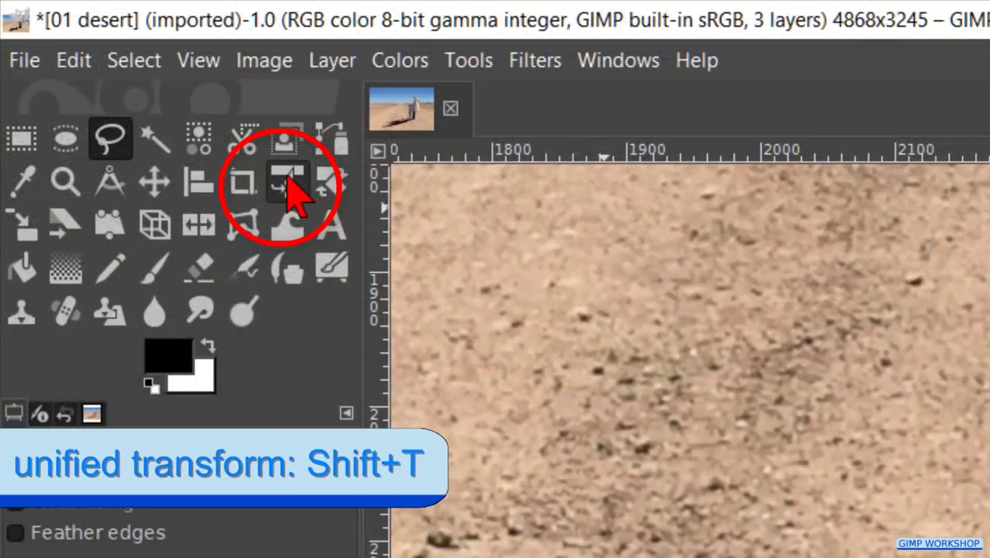
- Scale and move the selected hat-brim piece with Unified Transform so it fits the shadow
click(289, 179)
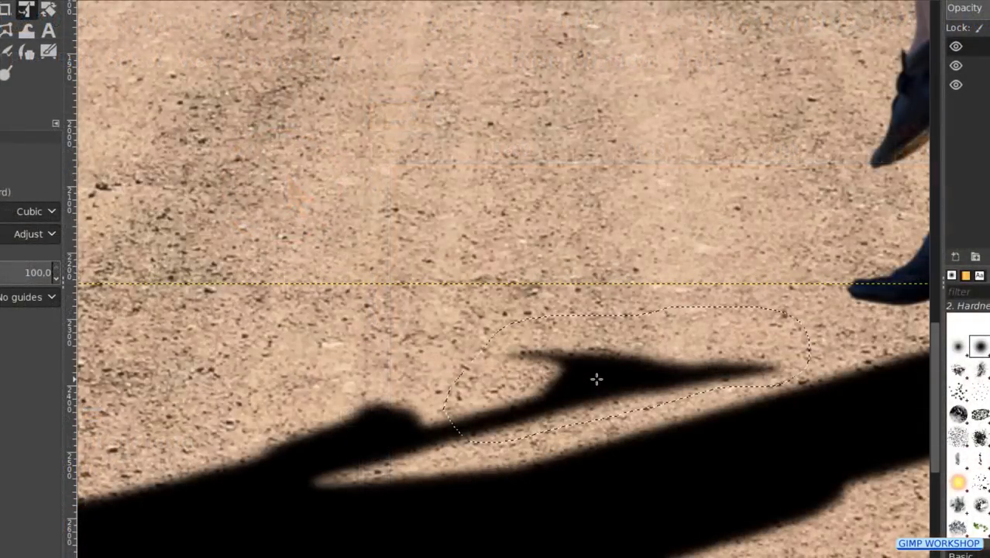
click(596, 378)
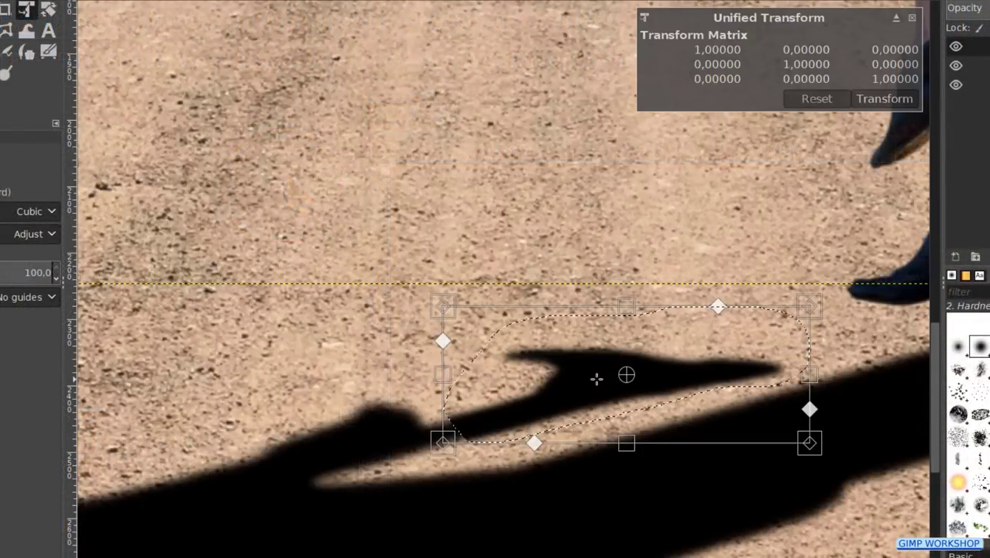
drag(625, 305, 625, 282)
drag(700, 358, 636, 378)
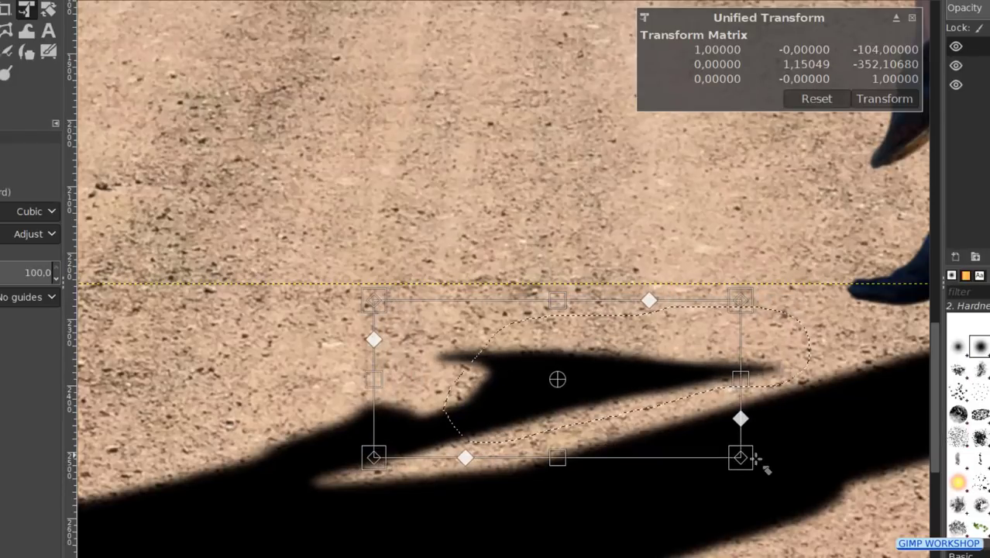
mouse_move(758, 471)
mouse_down()
mouse_move(736, 465)
mouse_move(746, 471)
mouse_up()
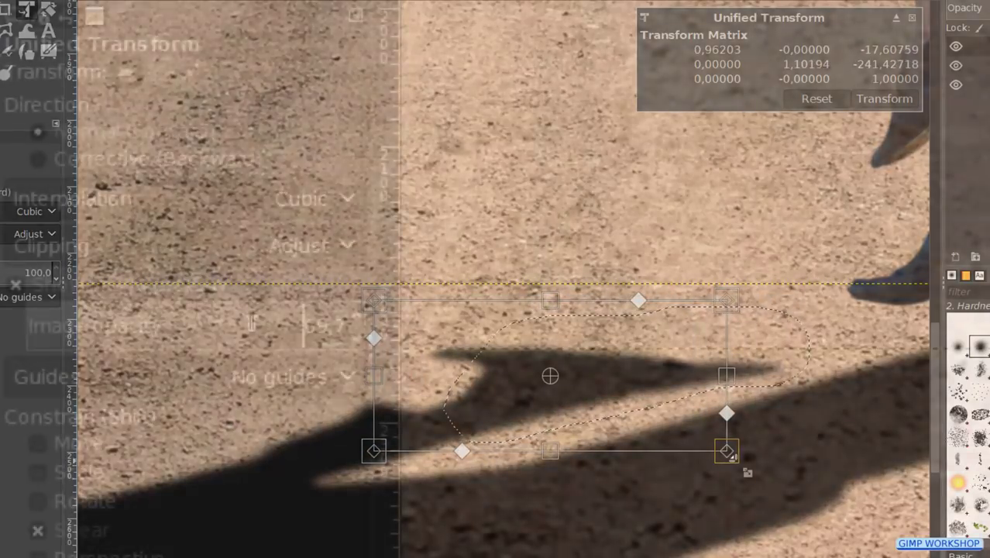
click(6, 268)
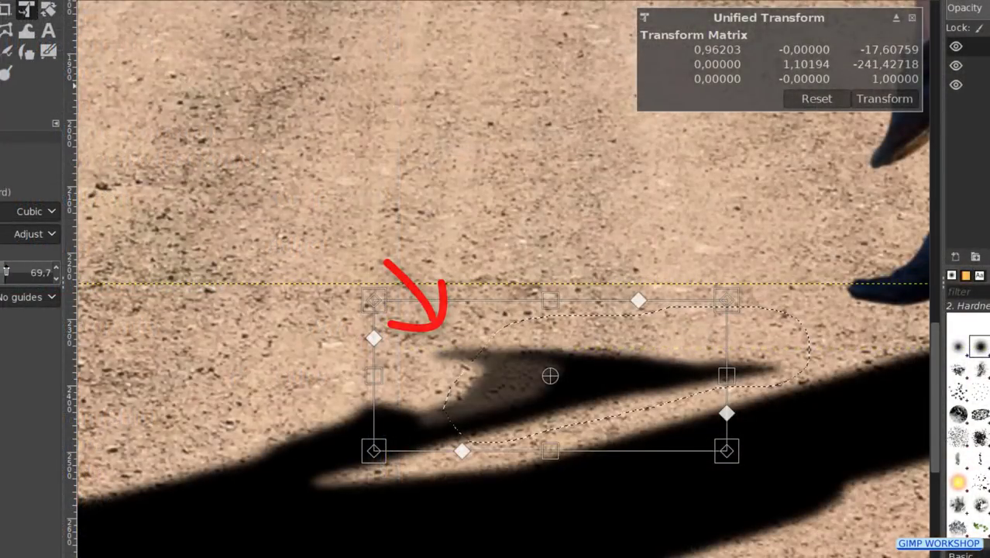
mouse_move(580, 381)
mouse_down()
mouse_move(567, 331)
mouse_move(591, 378)
mouse_up()
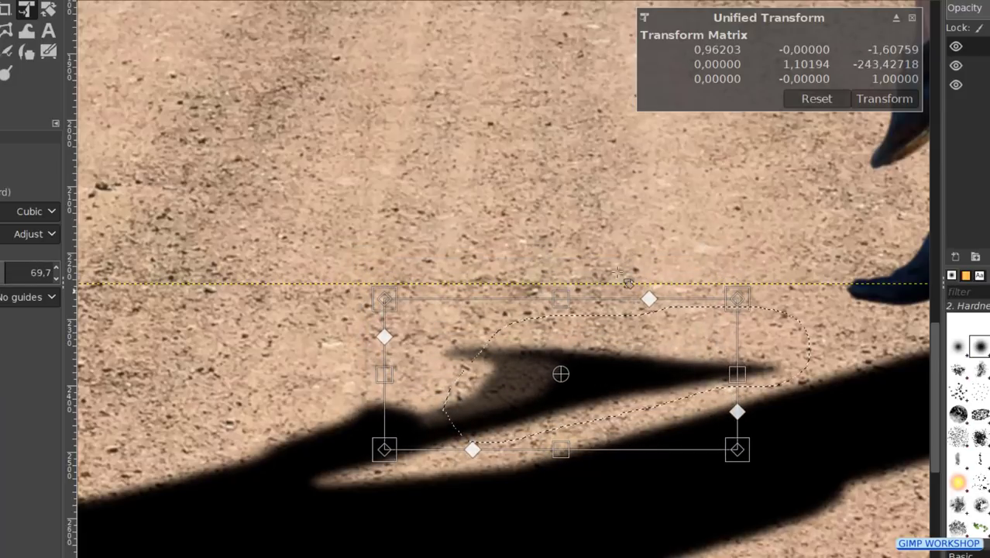
click(885, 105)
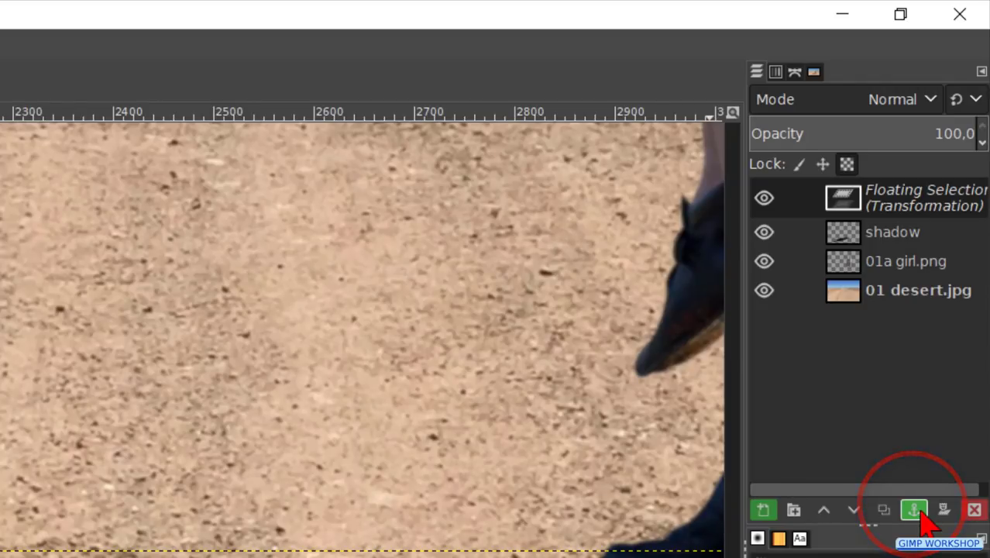
- Anchor the floating hat-brim piece into the shadow layer and fit the image in the window
click(922, 515)
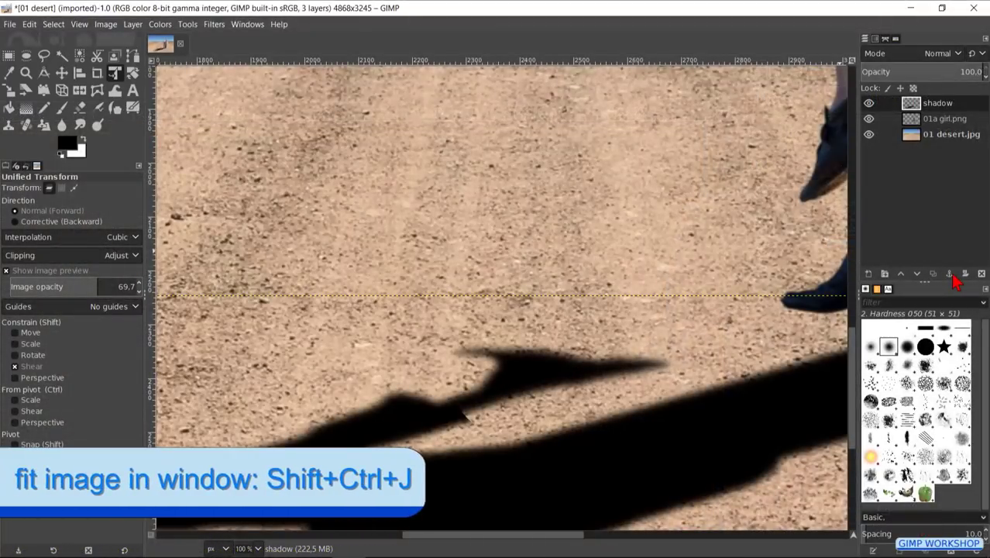
key(ctrl+shift+j)
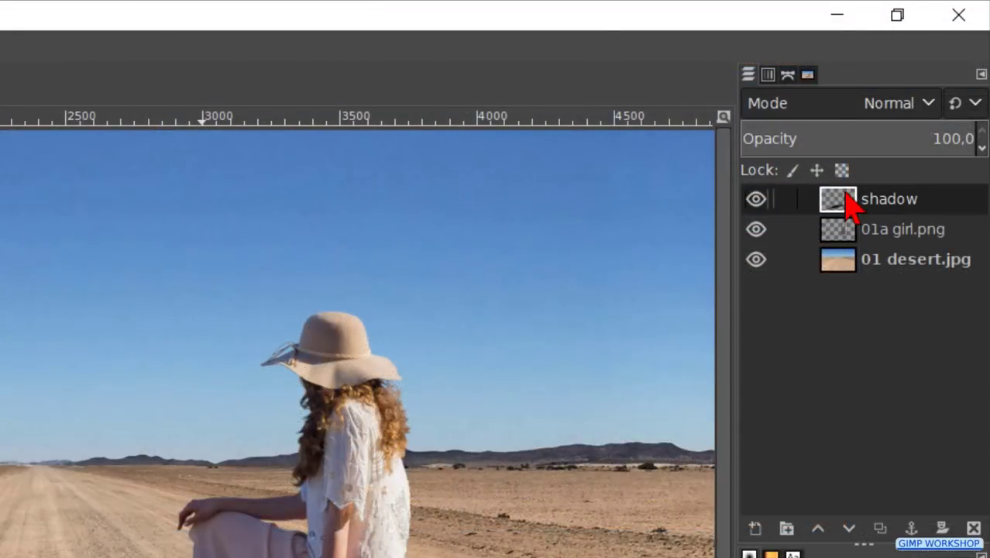
- Add a White (full opacity) layer mask to the shadow layer
right_click(848, 205)
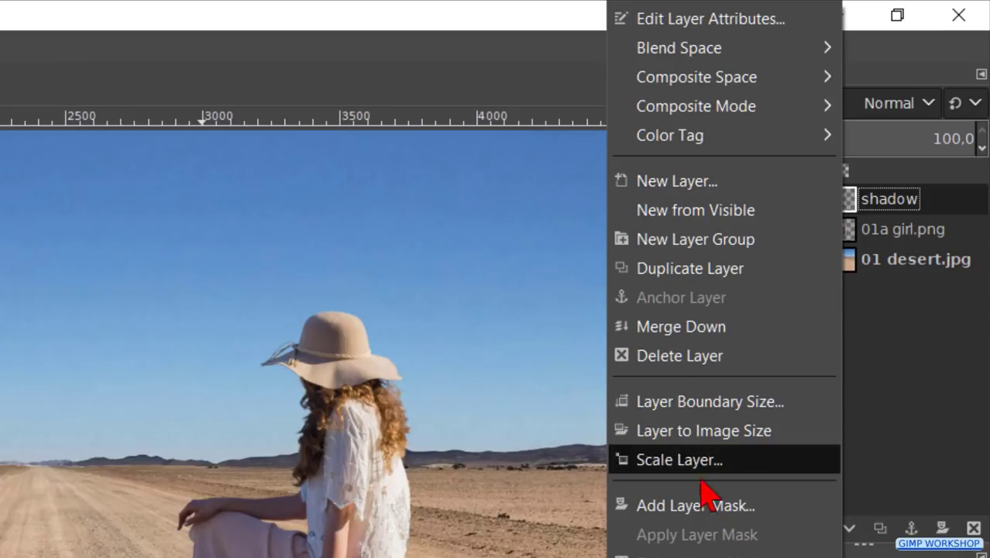
click(697, 504)
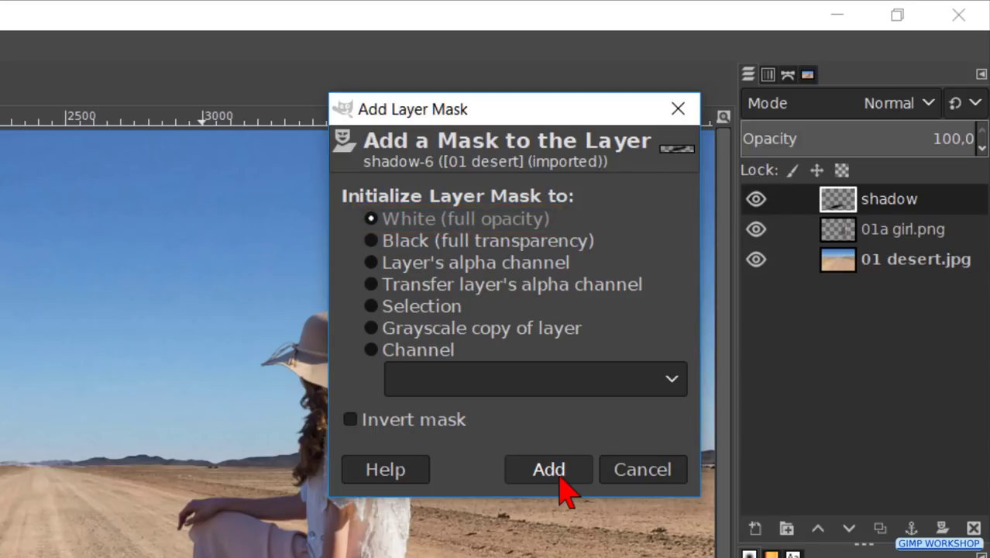
click(549, 469)
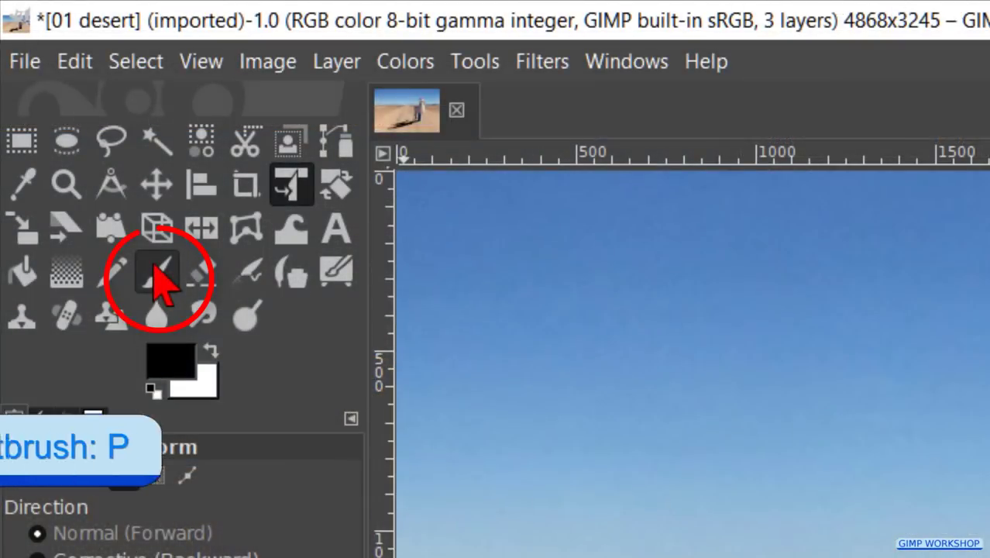
- Brush over the shadow's mask to hide the dark notch and the thin tip at its left end
click(157, 272)
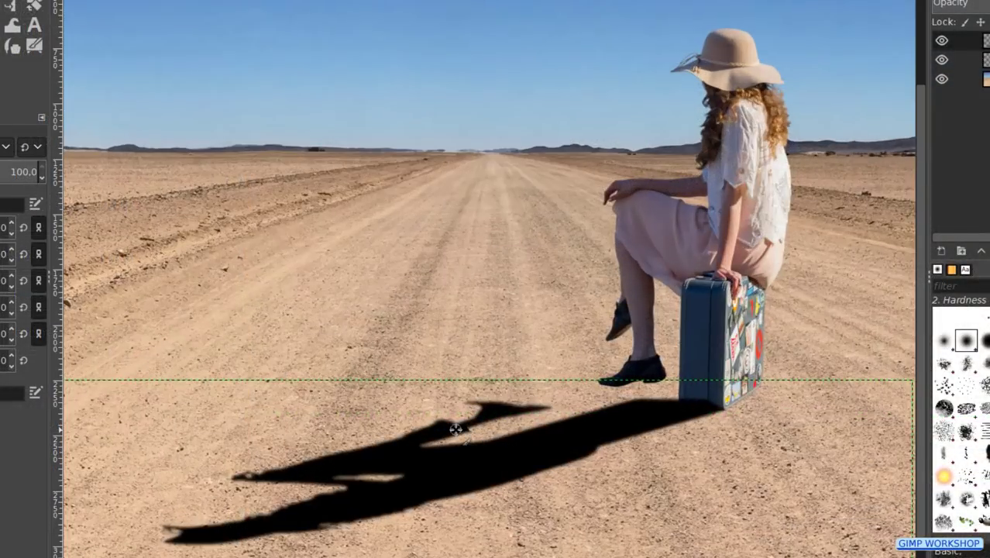
scroll(456, 429, up, 10)
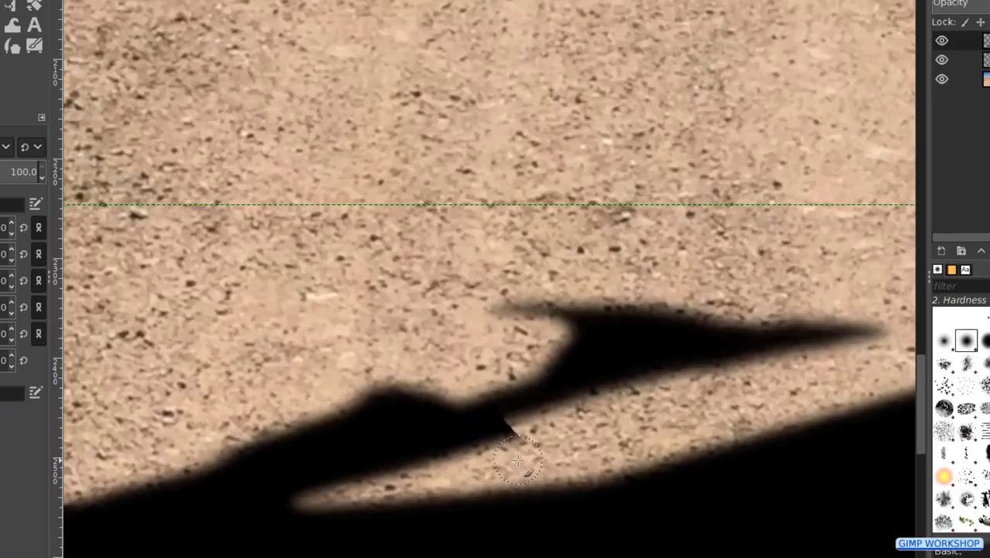
mouse_move(515, 474)
mouse_down()
mouse_move(529, 436)
mouse_move(524, 426)
mouse_move(499, 449)
mouse_move(518, 441)
mouse_move(597, 340)
mouse_move(769, 221)
mouse_move(877, 170)
mouse_up()
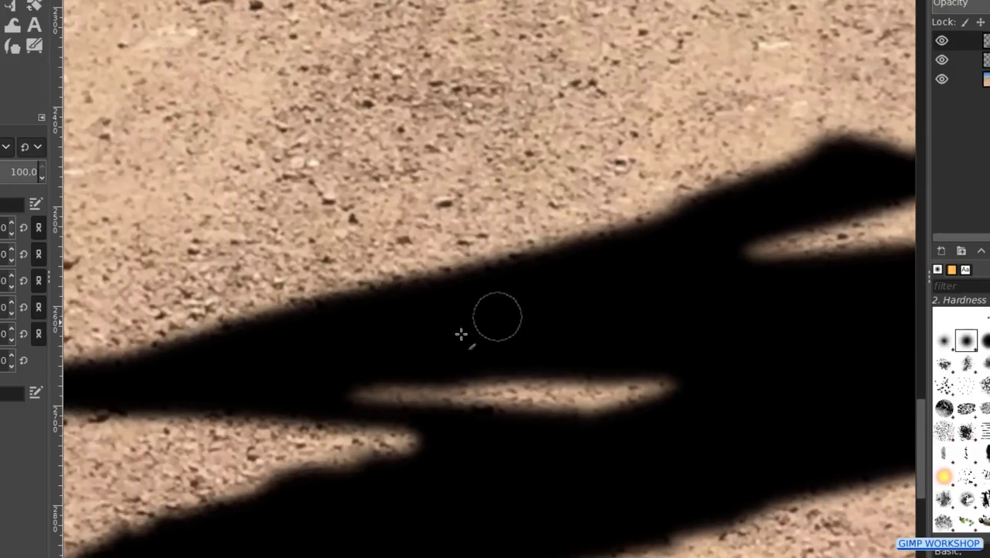
drag(427, 338, 784, 247)
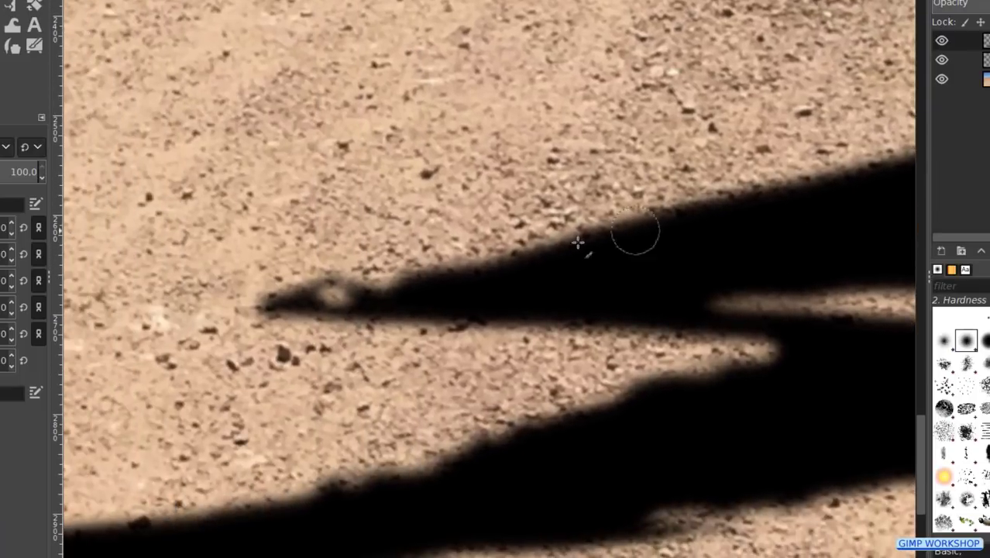
mouse_move(314, 288)
mouse_down()
mouse_move(331, 314)
mouse_move(371, 271)
mouse_move(271, 306)
mouse_move(320, 323)
mouse_up()
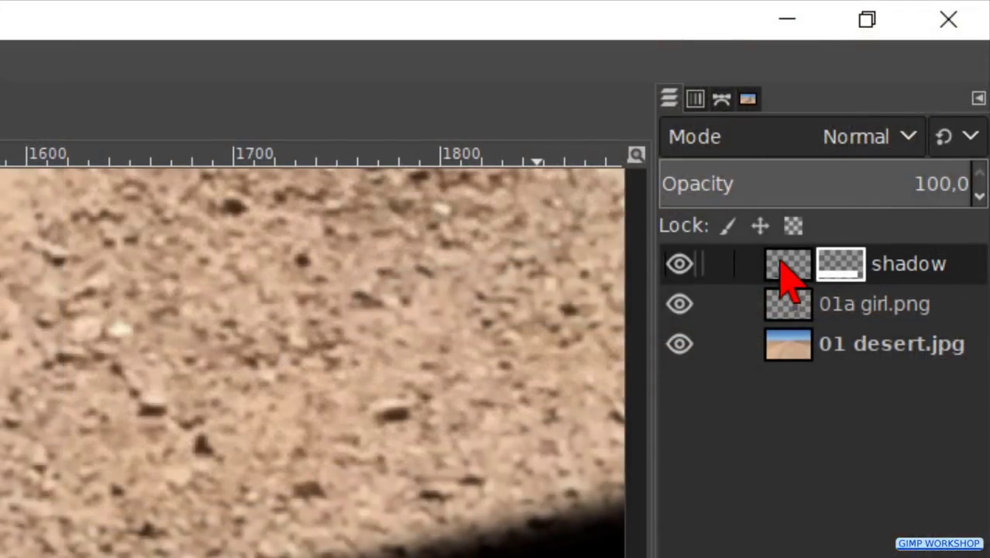
- Move the shadow layer down-left to meet the shoe, then paint black fill up to the suitcase base
click(788, 267)
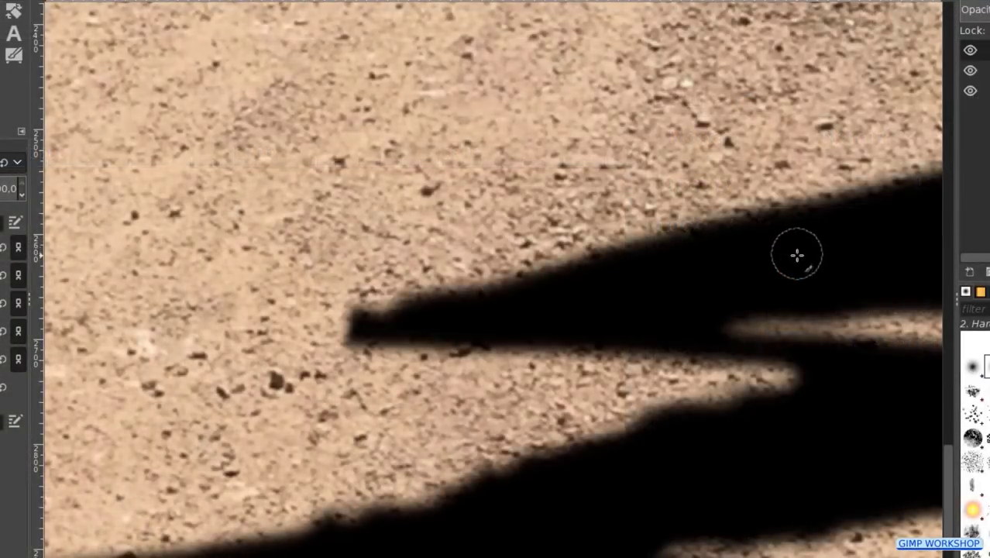
drag(796, 255, 210, 290)
drag(771, 276, 252, 293)
drag(815, 151, 268, 413)
mouse_move(515, 292)
mouse_down()
mouse_move(711, 235)
mouse_move(709, 268)
mouse_move(640, 278)
mouse_move(727, 267)
mouse_move(615, 273)
mouse_up()
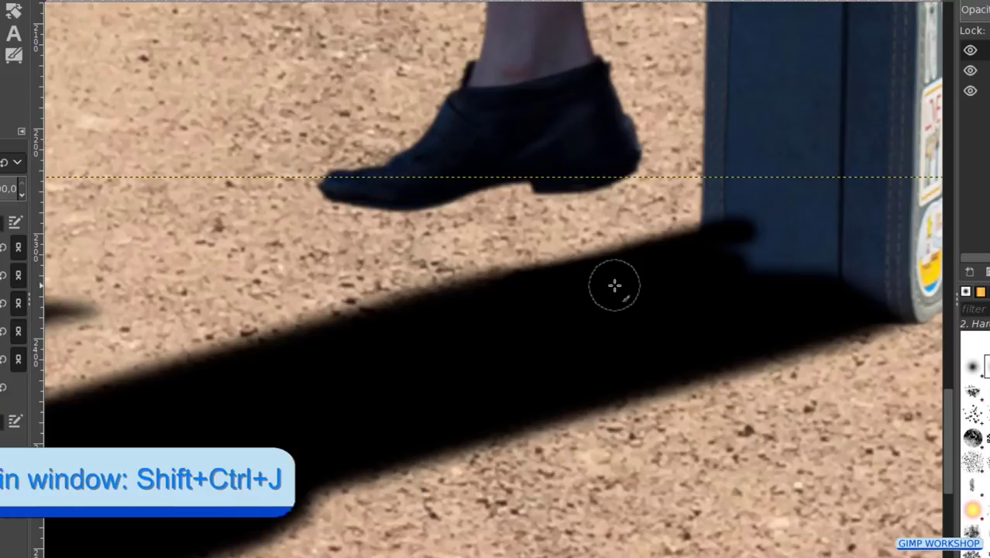
key(ctrl+shift+j)
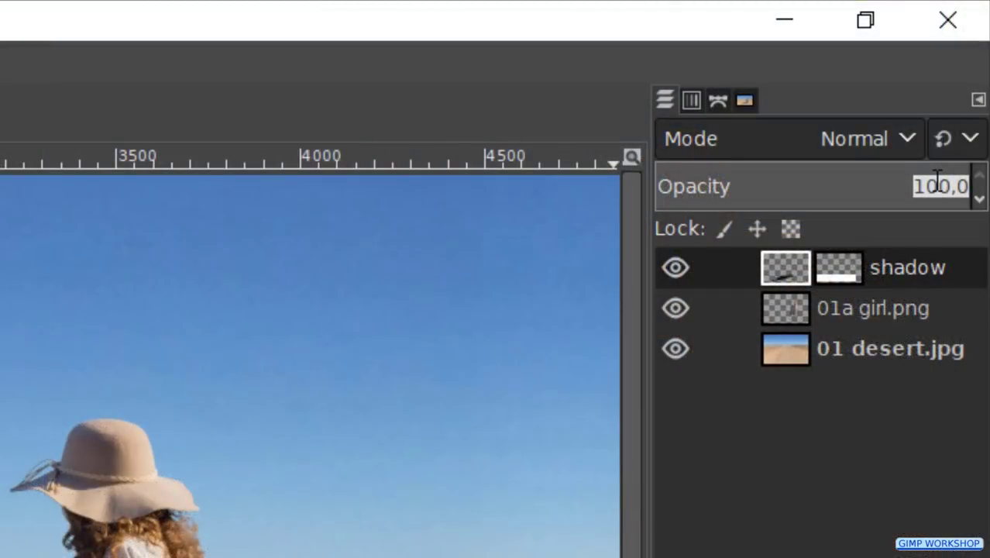
text(90)
key(Return)
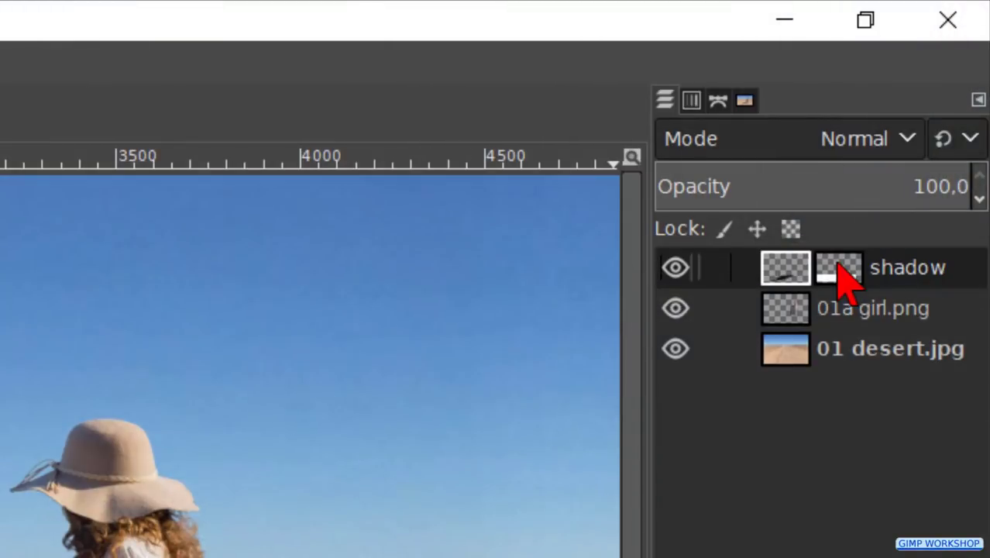
- Target the shadow's layer mask and select the Gradient tool with the FG to Transparent gradient
click(838, 266)
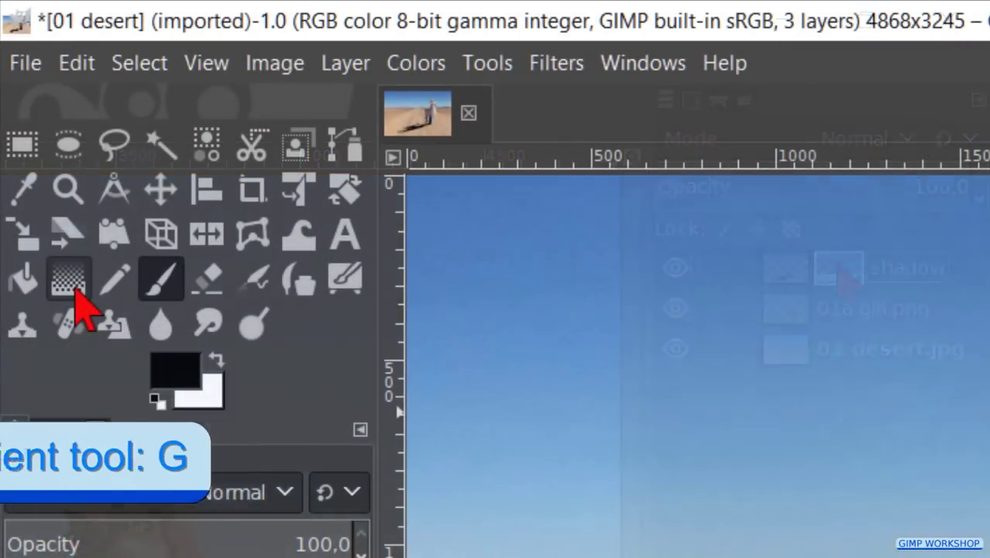
click(69, 278)
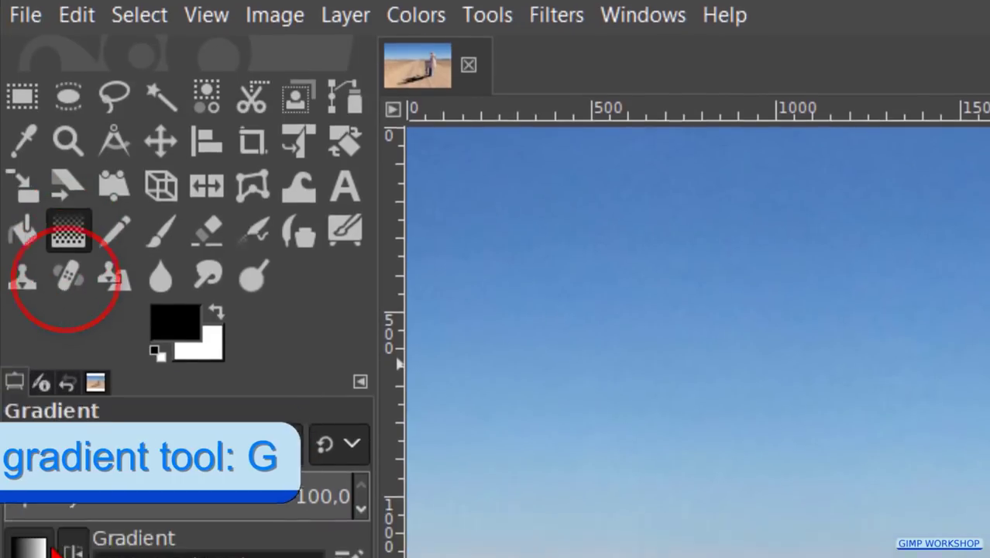
click(26, 354)
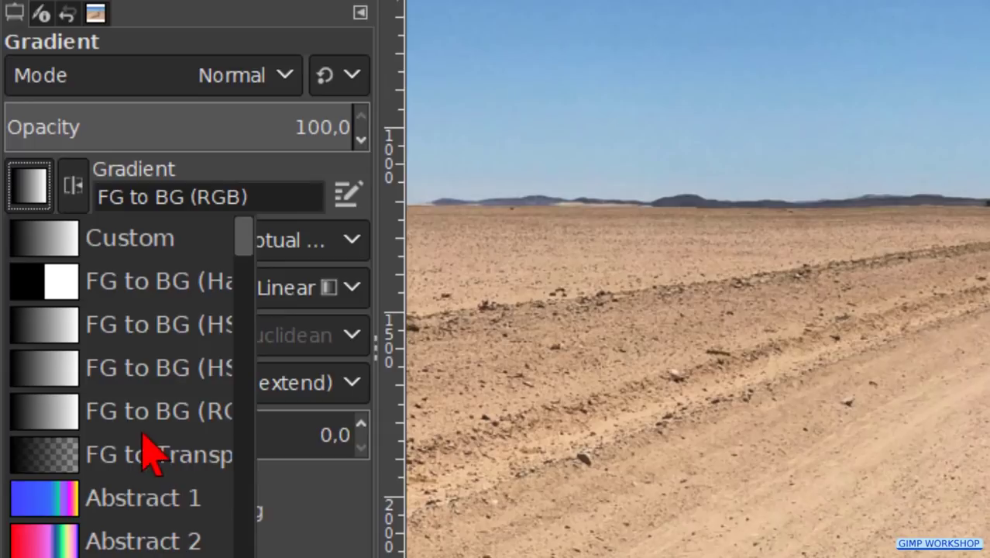
click(155, 457)
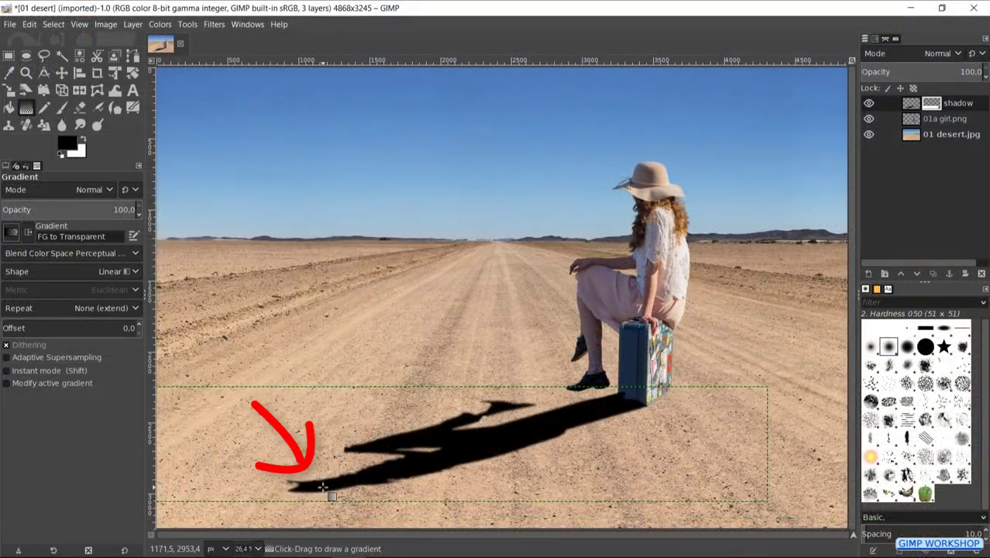
- Draw a linear mask gradient from beyond the image's lower left to the suitcase base, midpoint 24.00
click(322, 486)
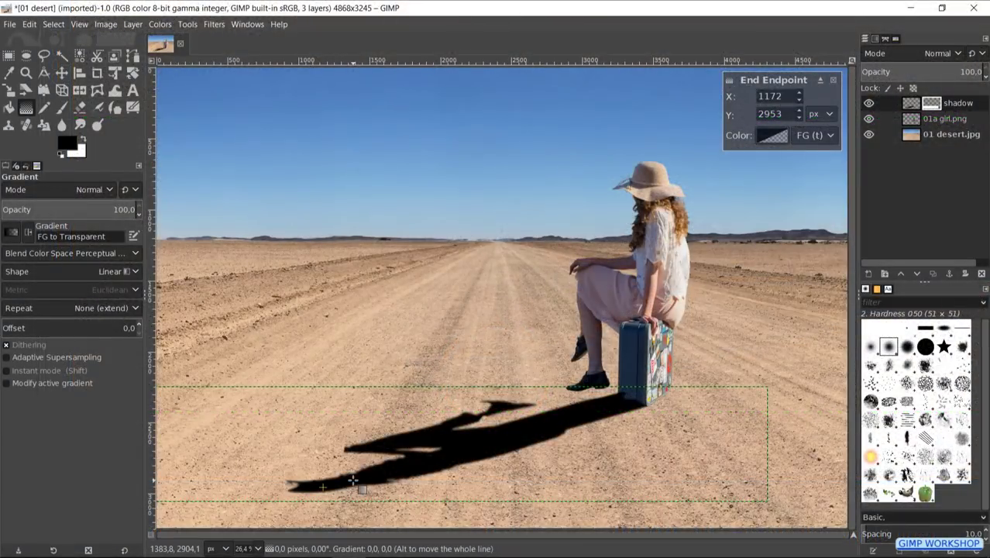
drag(324, 485, 617, 400)
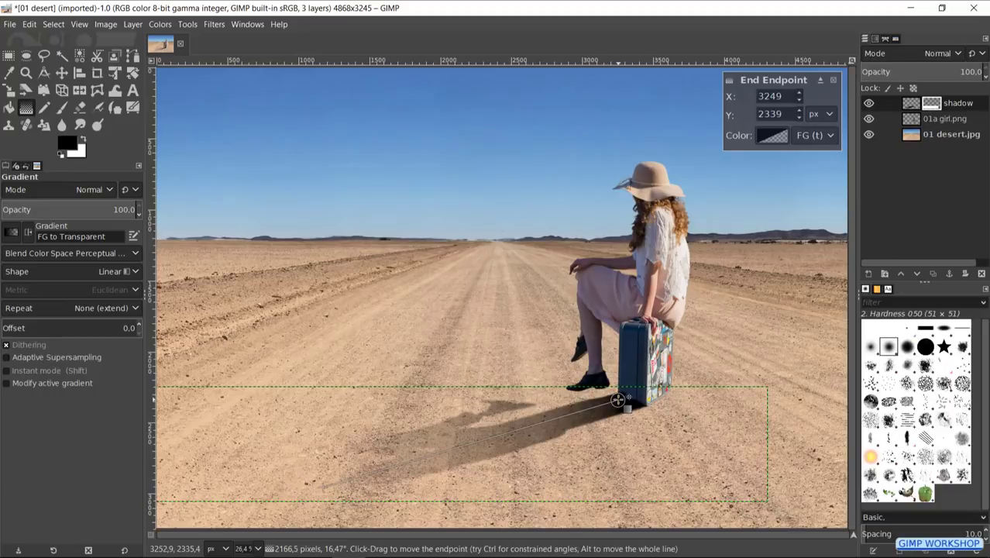
click(339, 485)
drag(333, 484, 292, 503)
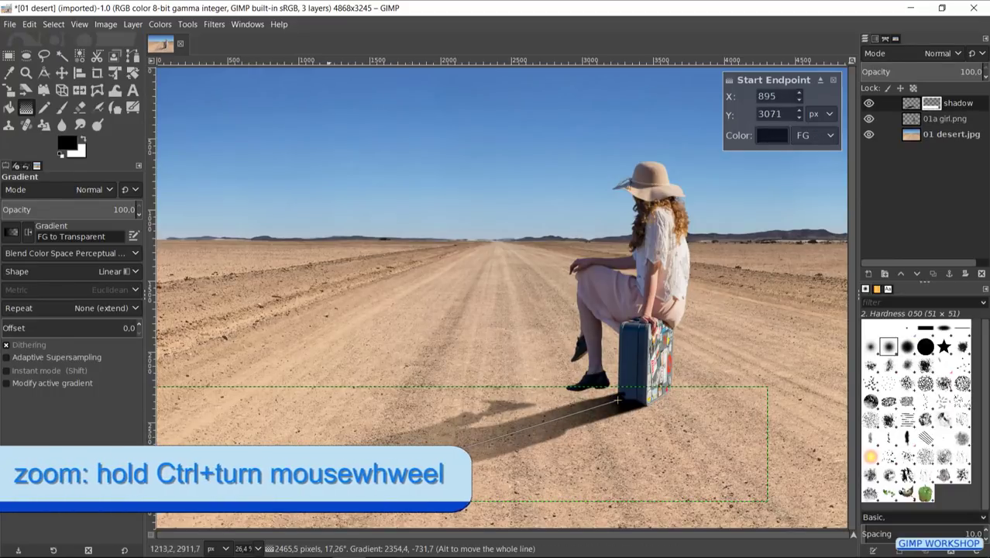
scroll(727, 186, down, 2)
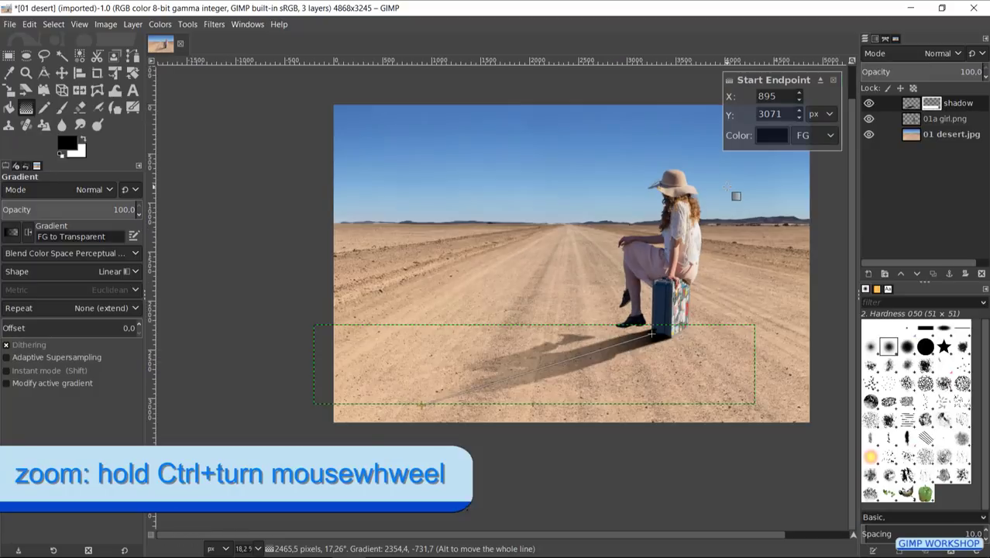
drag(422, 404, 207, 473)
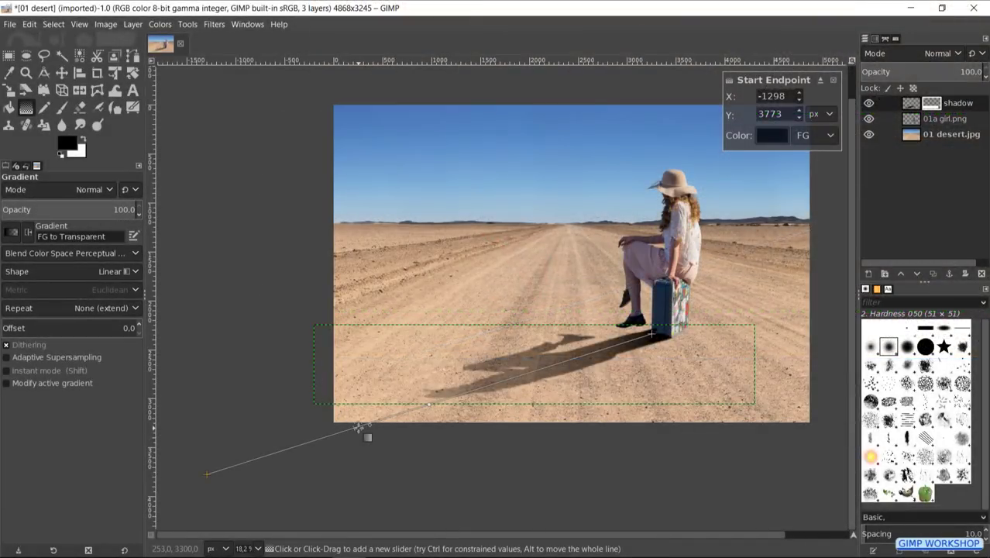
drag(428, 405, 313, 439)
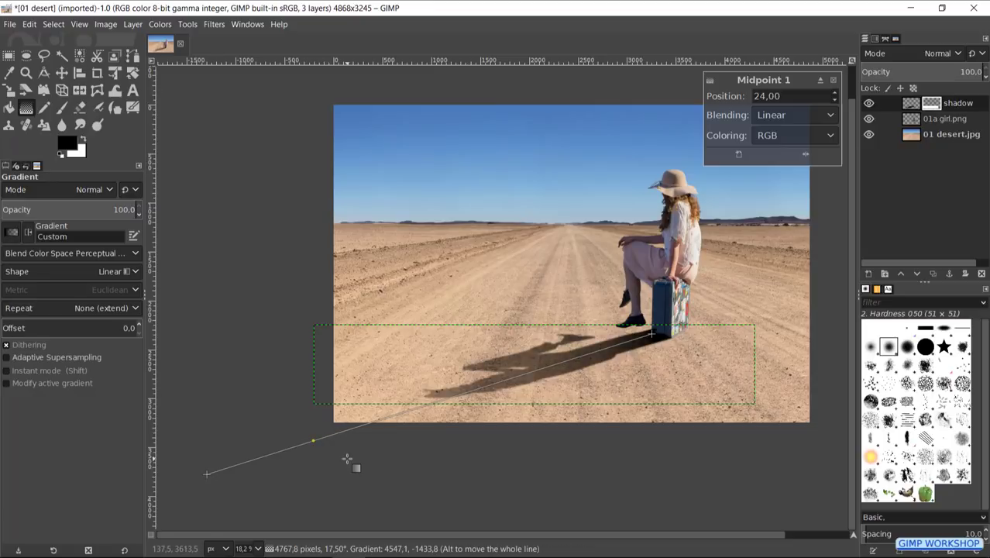
key(Return)
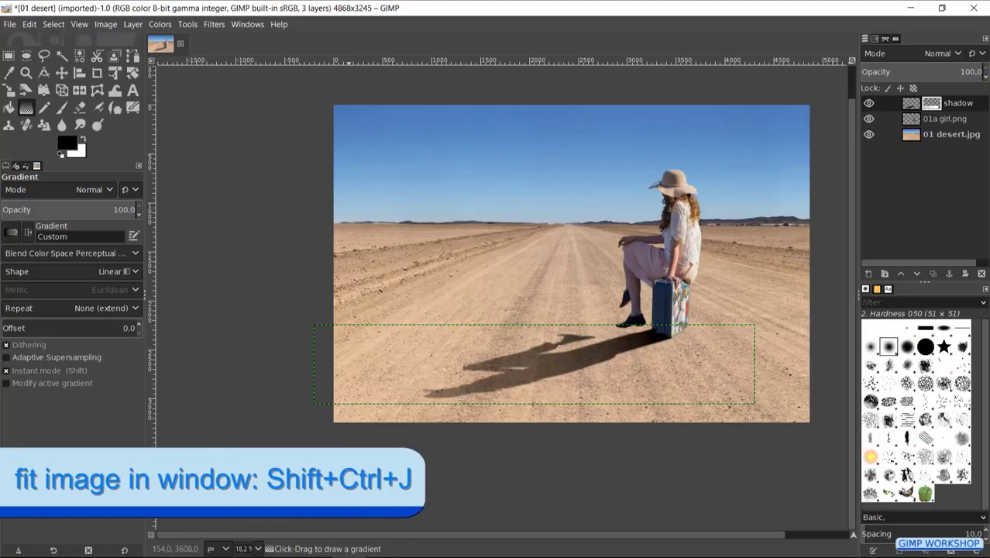
key(ctrl+shift+j)
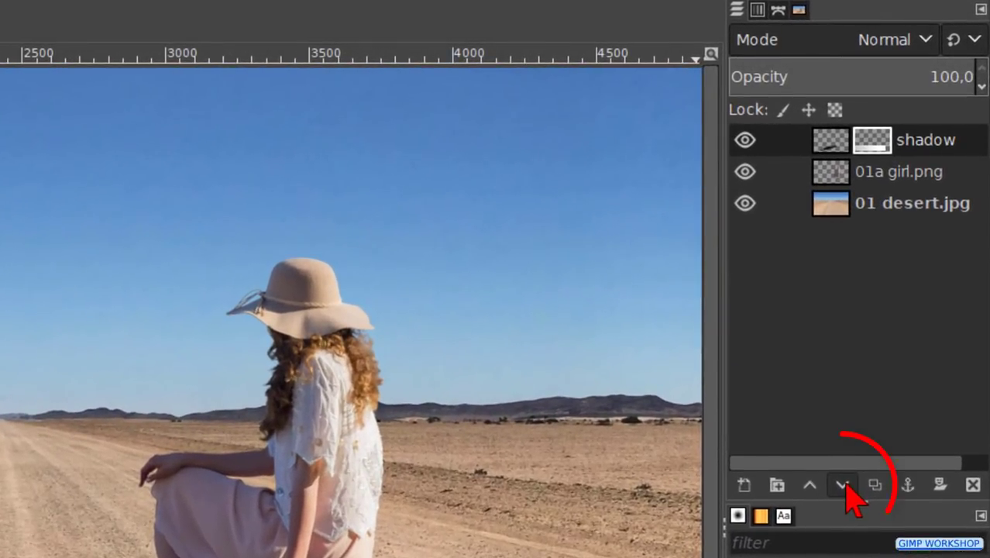
- Lower the shadow layer one position so it sits below 01a girl.png, above 01 desert.jpg
click(866, 420)
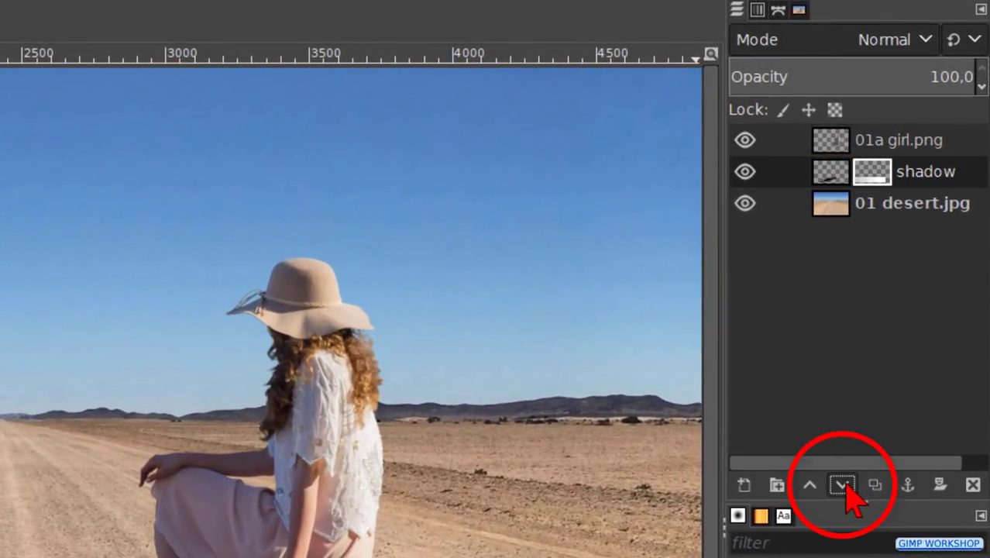